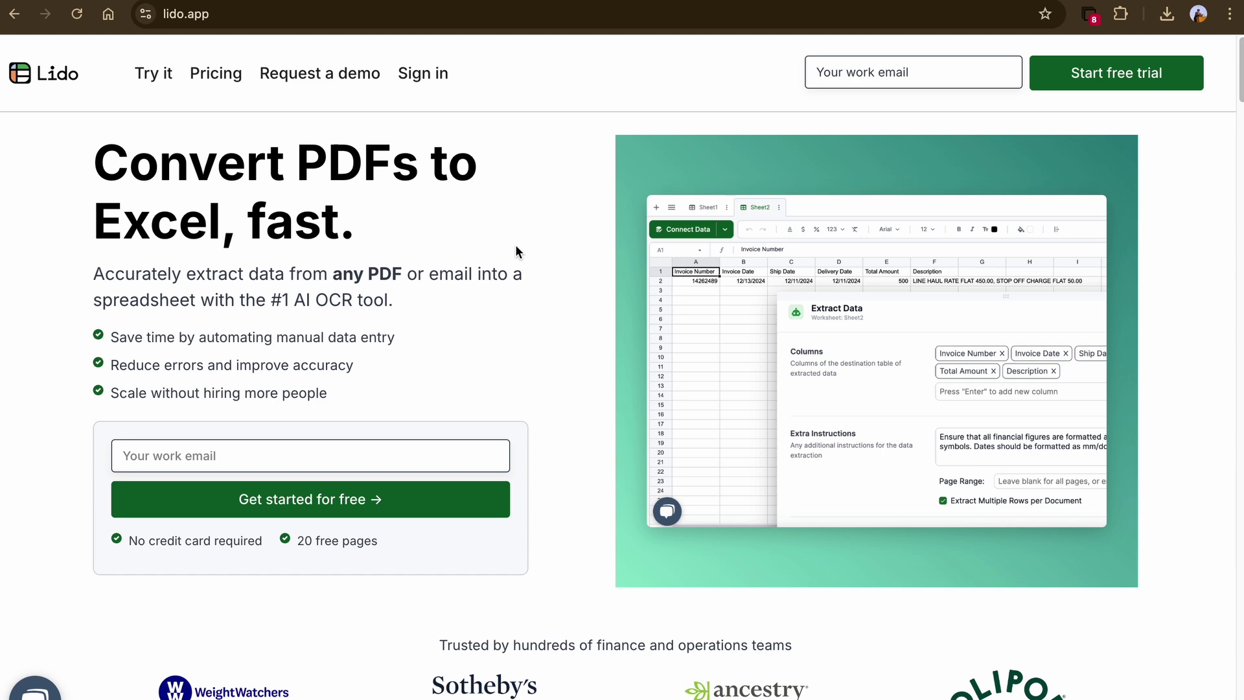
pyautogui.scroll(-3, 456, 313)
pyautogui.scroll(-3, 456, 312)
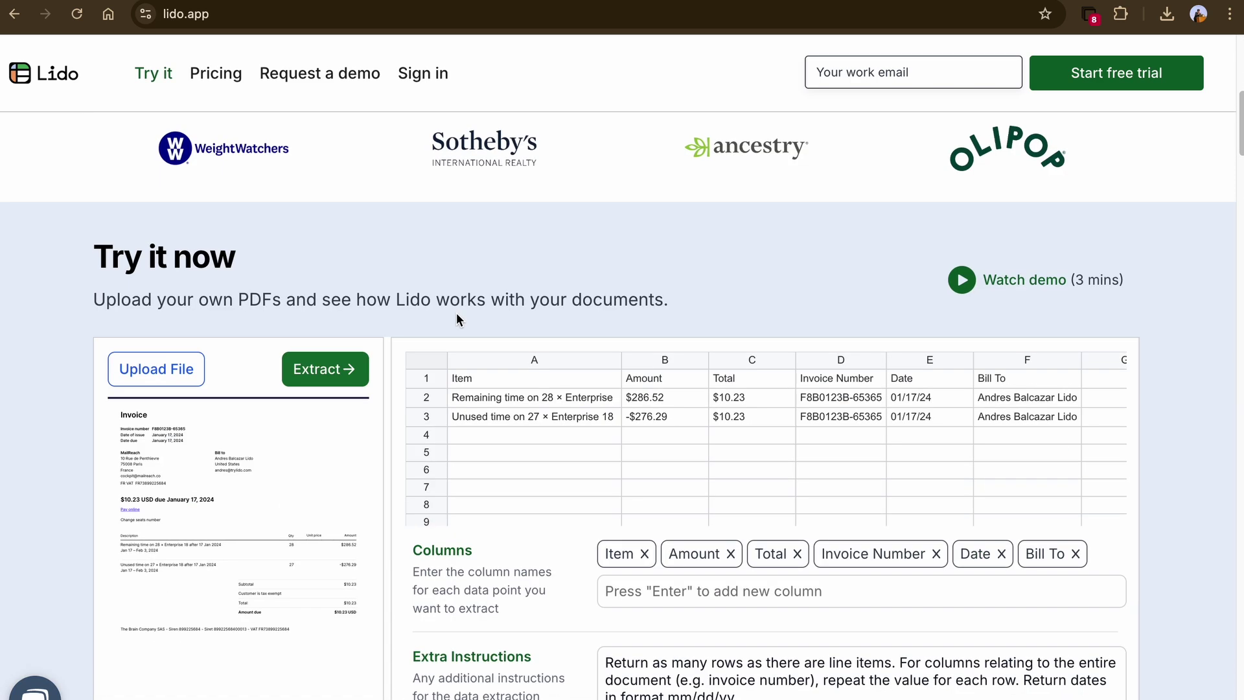
pyautogui.scroll(-2, 456, 312)
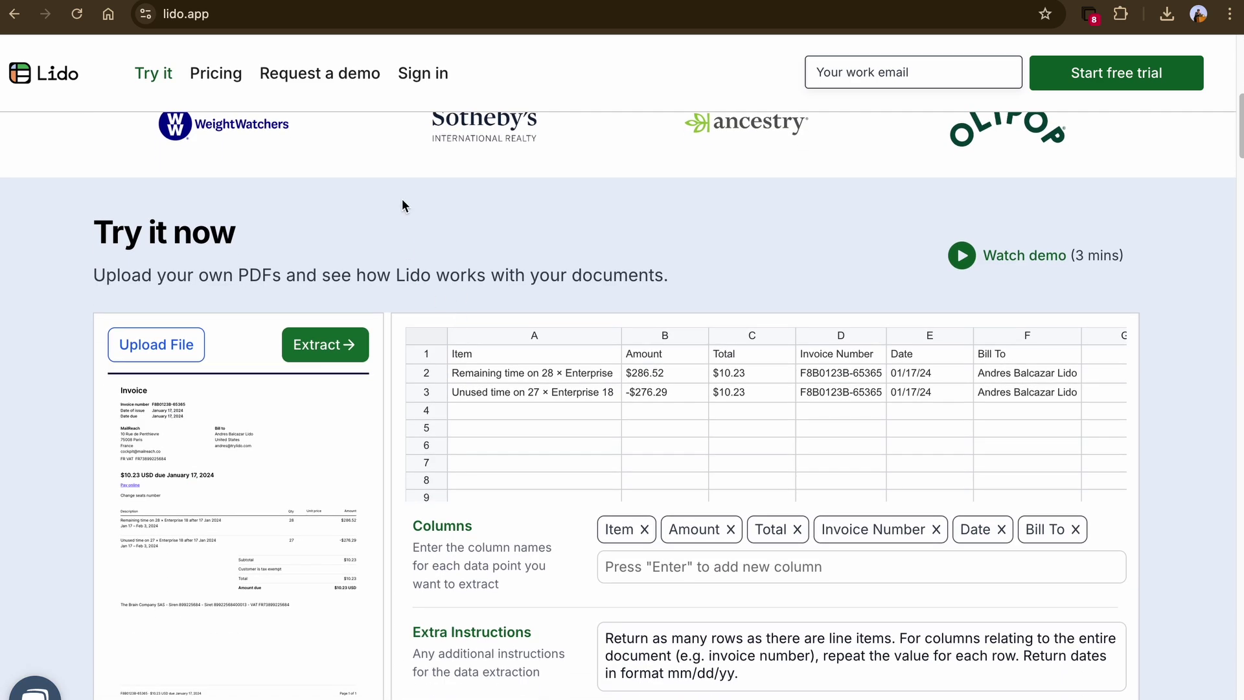
pyautogui.scroll(-2, 402, 199)
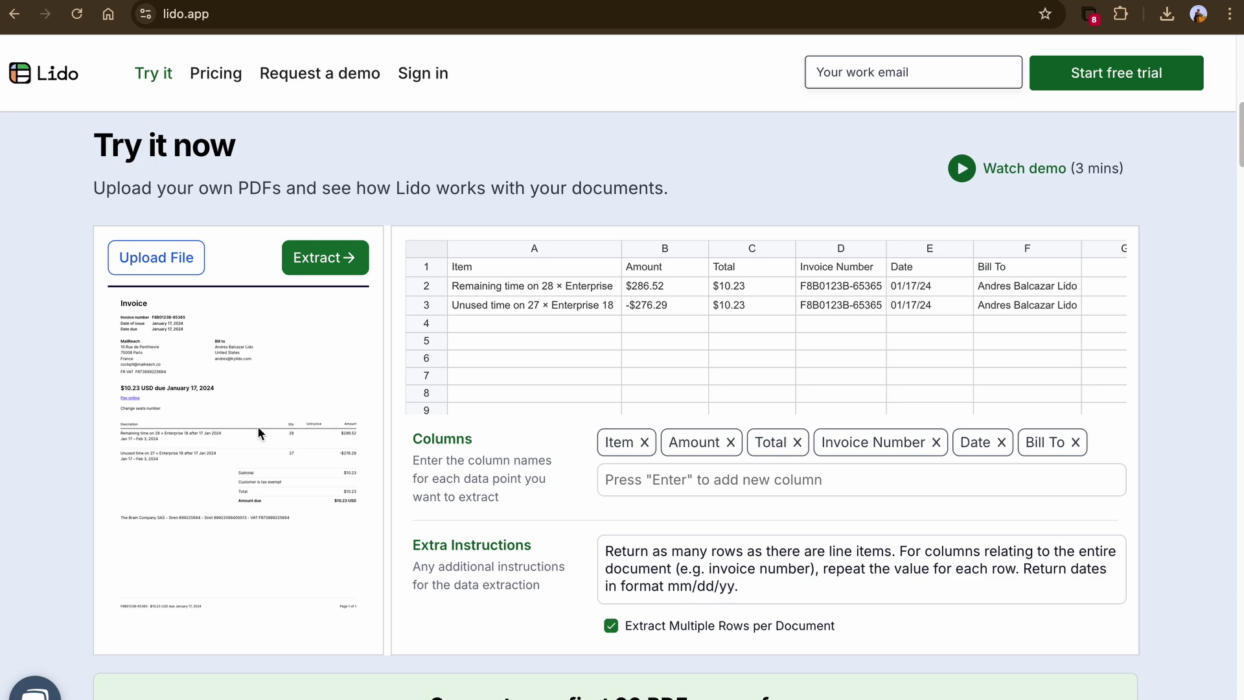
pyautogui.scroll(-5, 257, 427)
pyautogui.scroll(-5, 237, 434)
pyautogui.scroll(15, 482, 473)
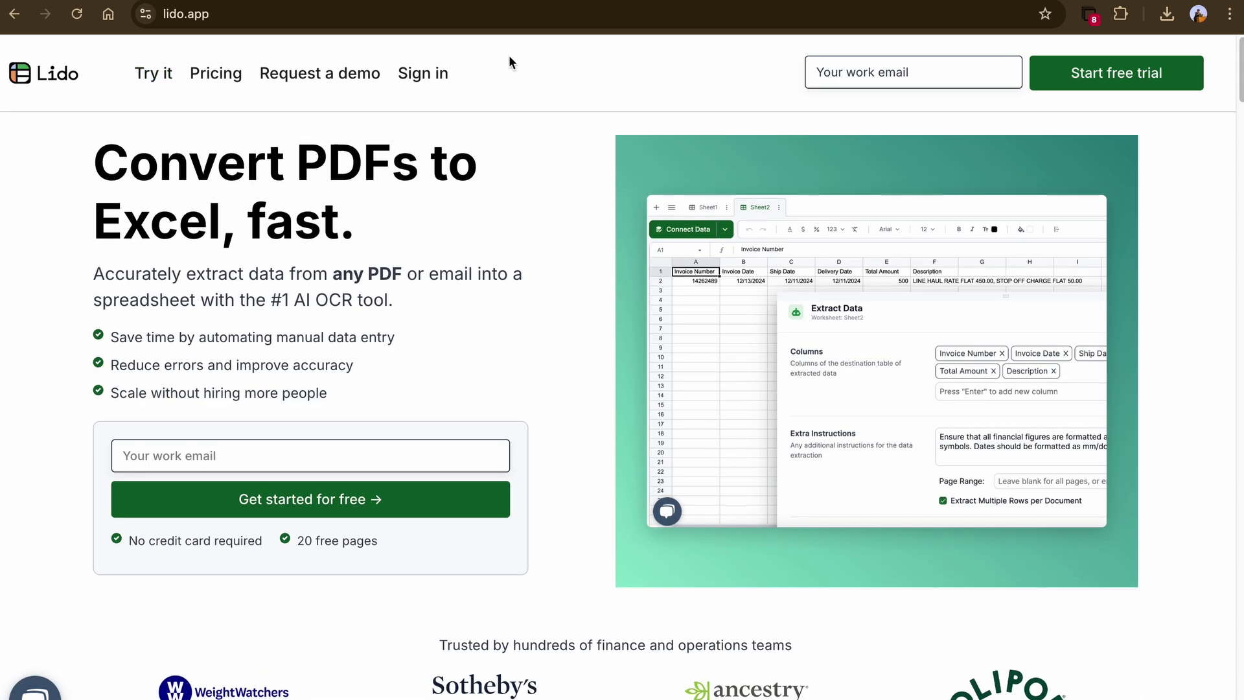
# Highlight the Company Name, Invoice Number and Due Date labels on the XYZ Printing invoice PDF.
pyautogui.hotkey('ctrl', 'Tab')
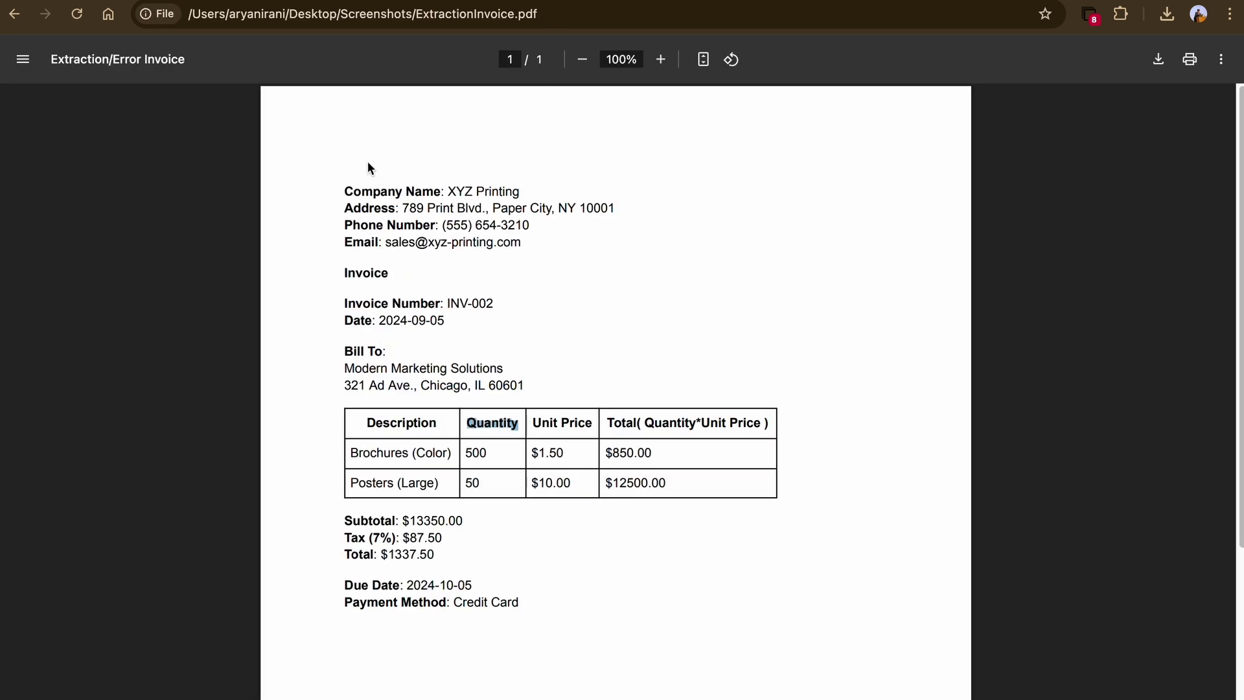
pyautogui.moveTo(344, 191); pyautogui.dragTo(534, 349)
pyautogui.click(400, 204)
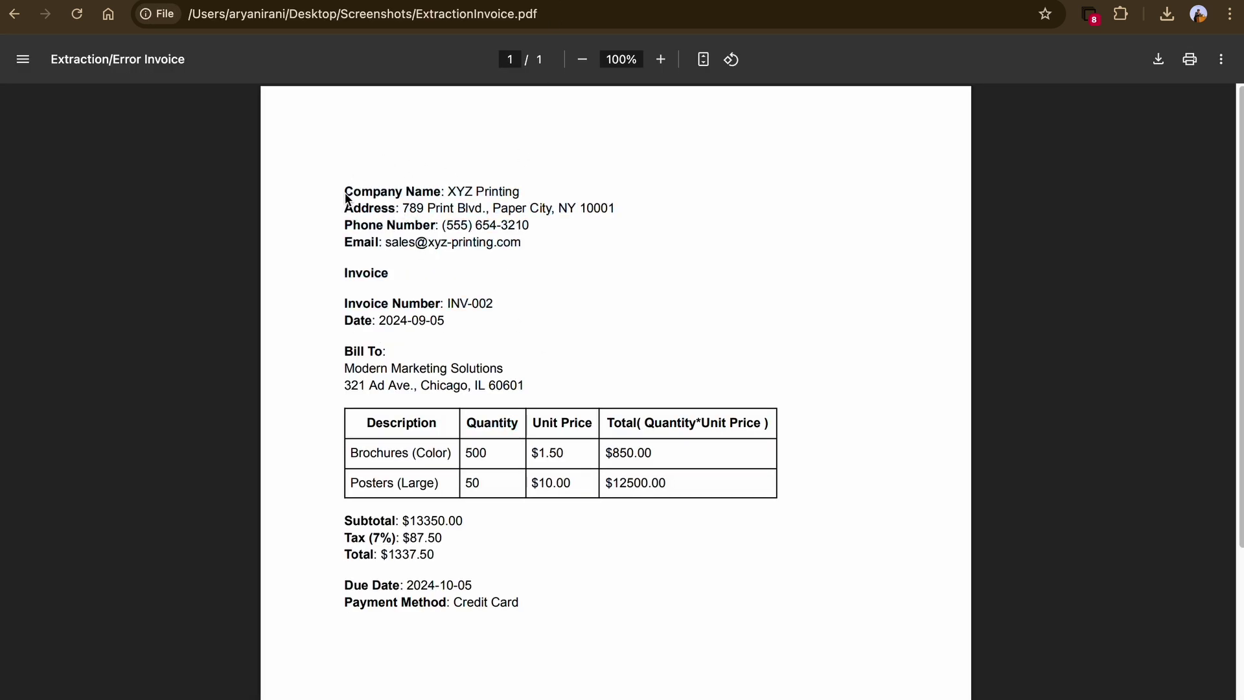
pyautogui.moveTo(344, 191); pyautogui.dragTo(439, 200)
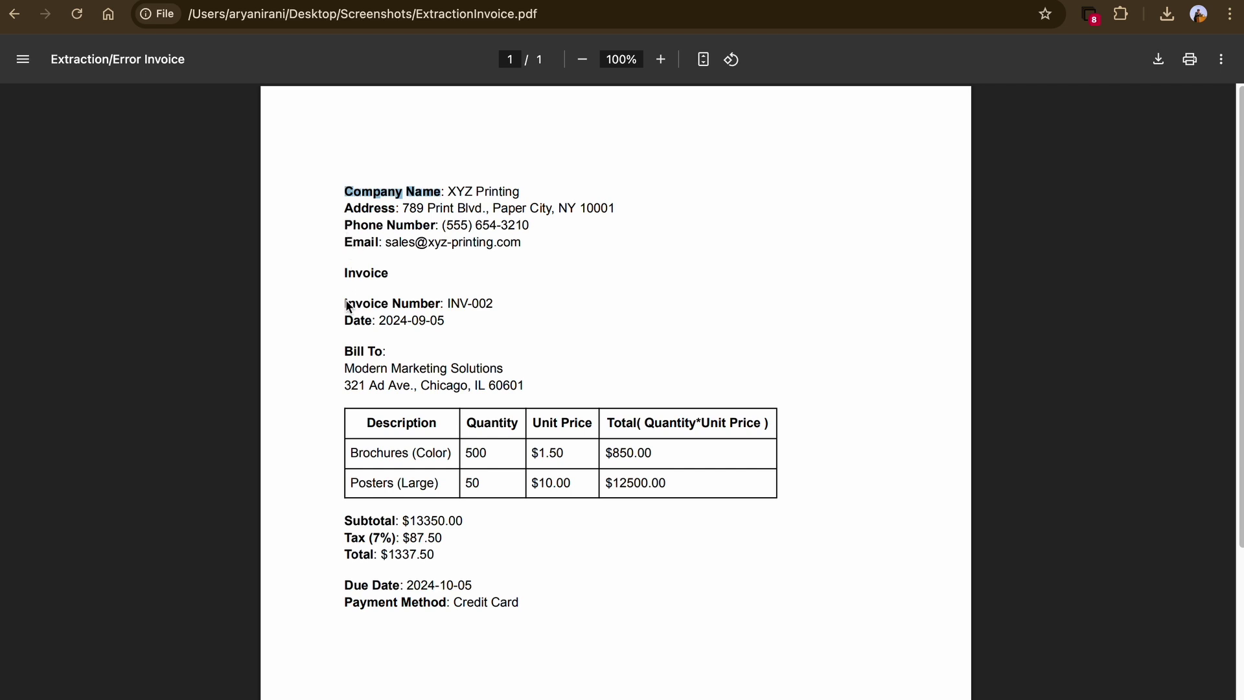
pyautogui.moveTo(344, 303); pyautogui.dragTo(440, 308)
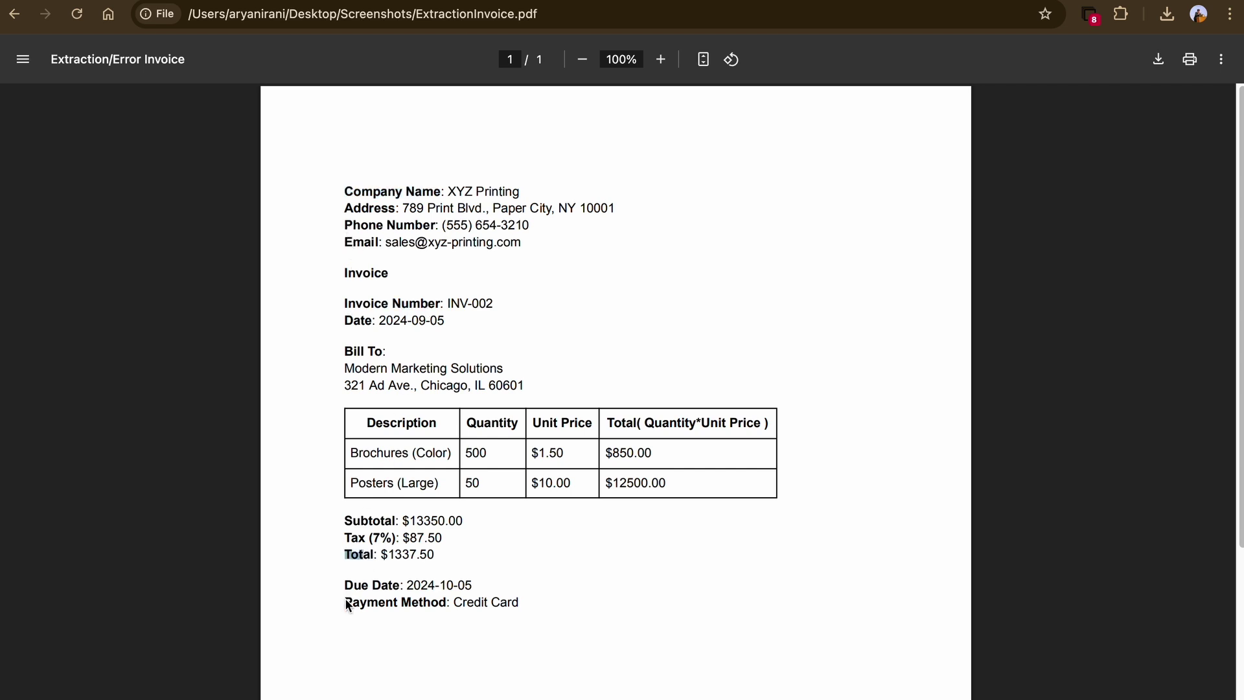
pyautogui.moveTo(344, 585); pyautogui.dragTo(473, 584)
pyautogui.click(462, 563)
pyautogui.hotkey('ctrl', 'Tab')
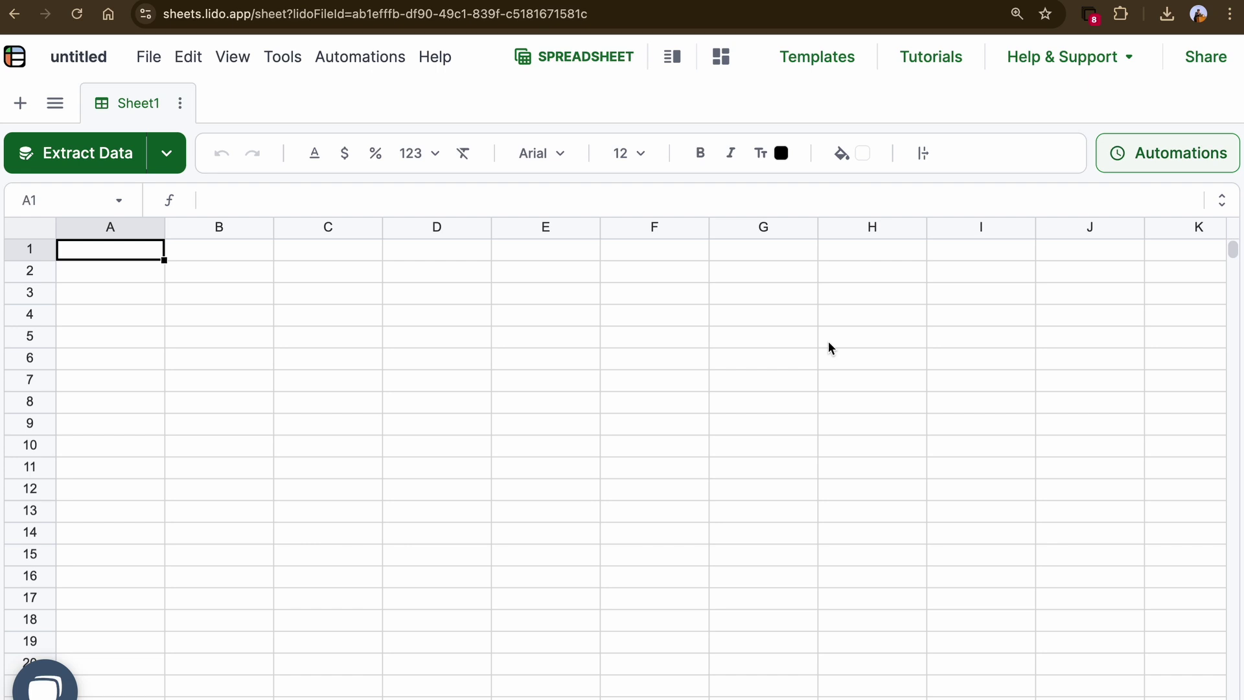
# Select the header cells A1 to D1 in the blank untitled Sheet1.
pyautogui.moveTo(141, 250); pyautogui.dragTo(544, 253)
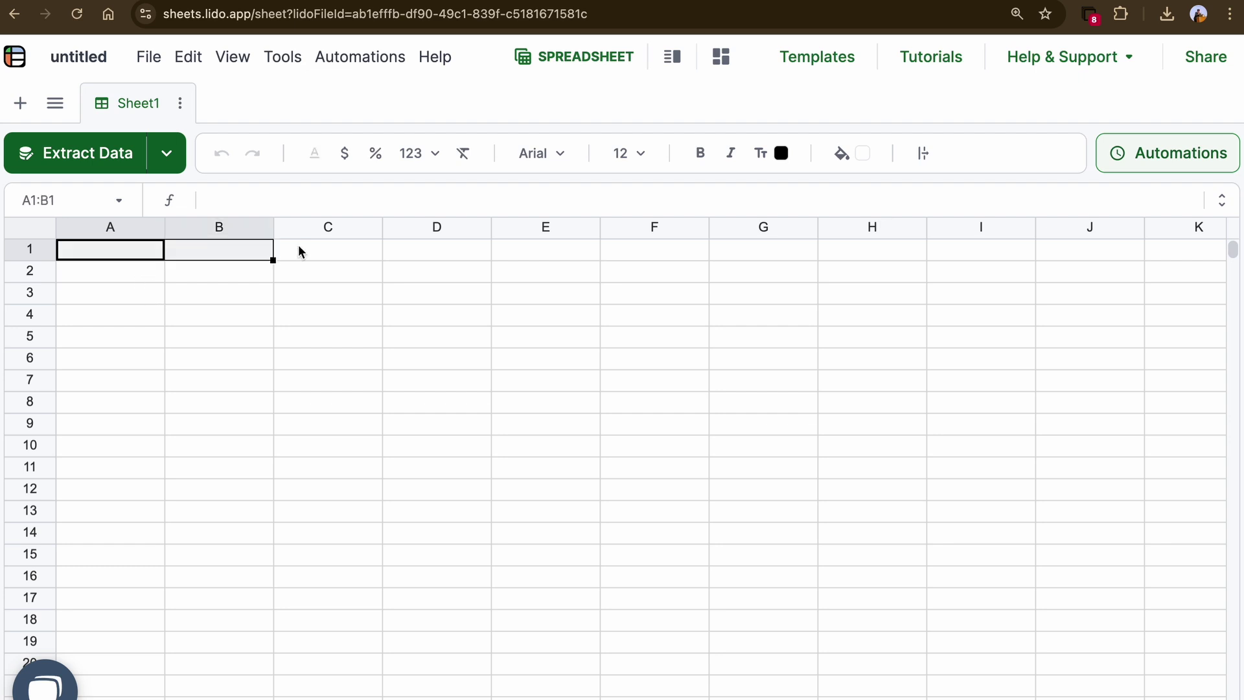
pyautogui.click(328, 255)
pyautogui.click(221, 258)
pyautogui.click(125, 259)
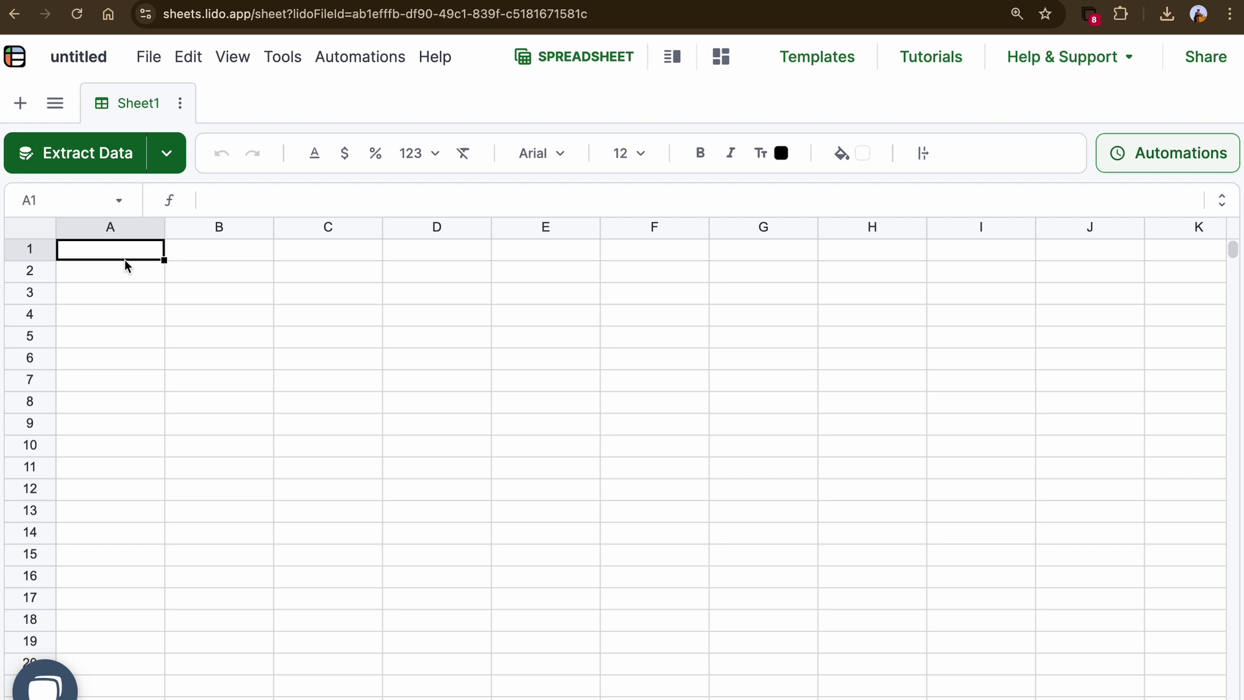
pyautogui.moveTo(126, 259); pyautogui.dragTo(403, 255)
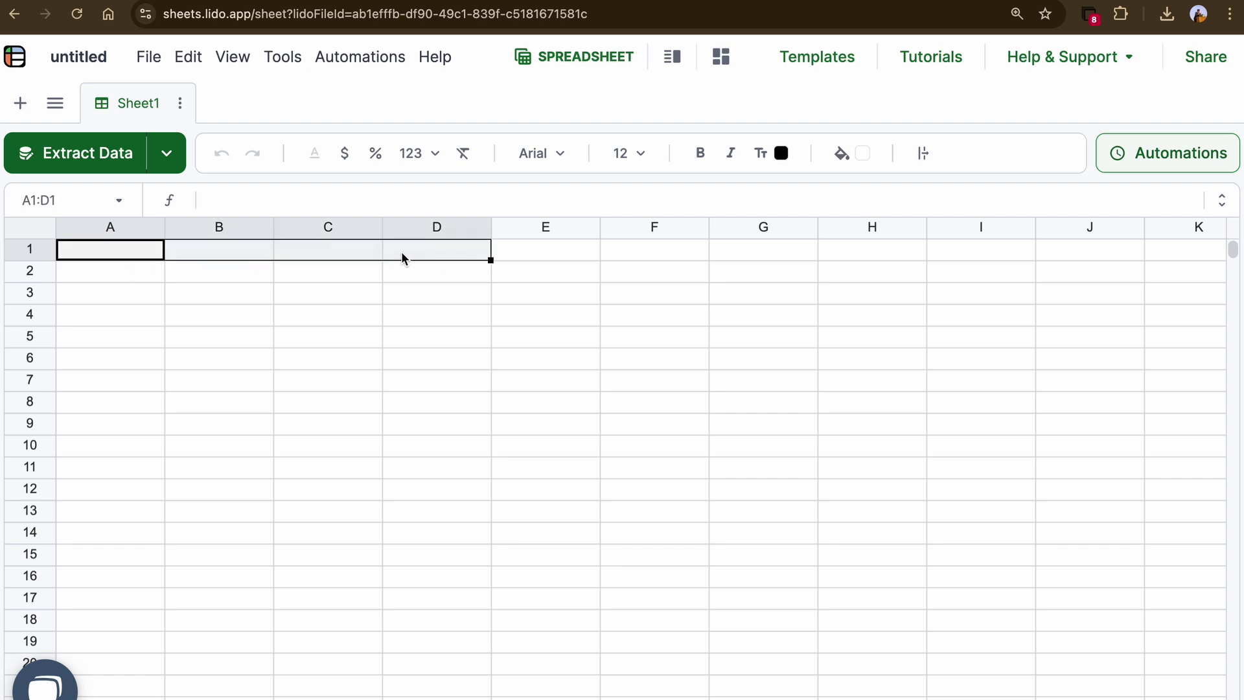
pyautogui.click(135, 257)
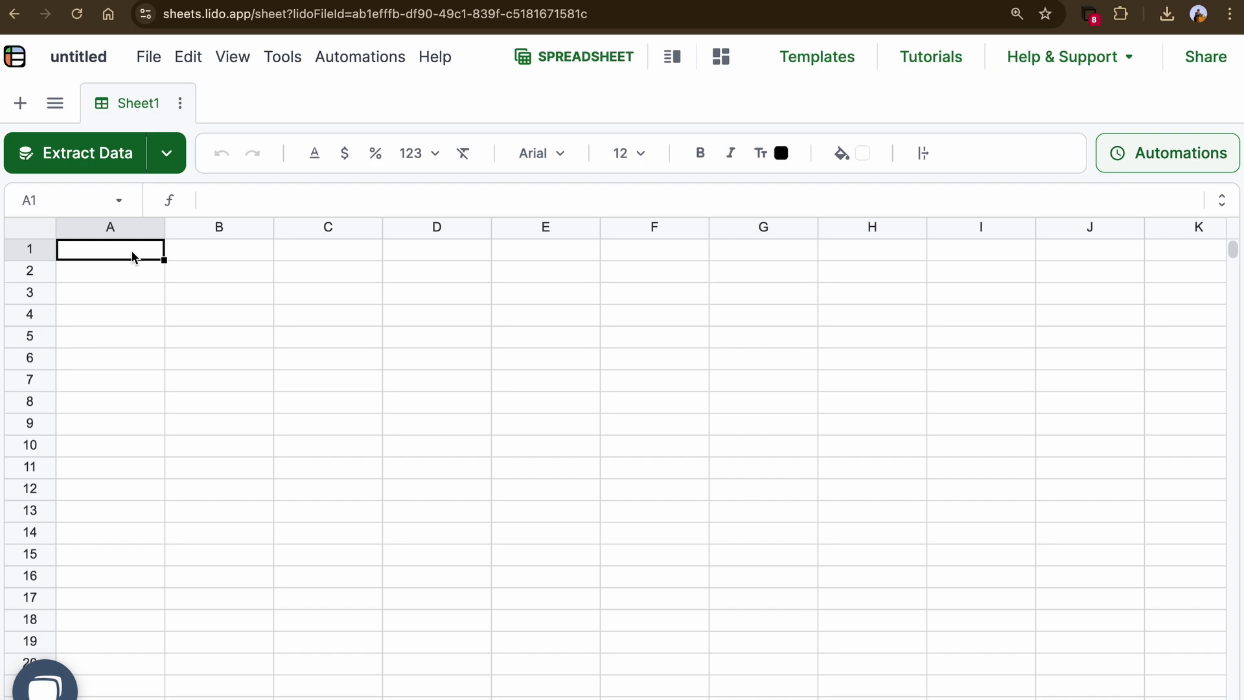
# Enter the headers 'Company Name' in A1 and 'Invoice Number' in B1, checking against the invoice.
pyautogui.hotkey('ctrl', 'Tab')
pyautogui.hotkey('ctrl', 'Tab')
pyautogui.write('Co')
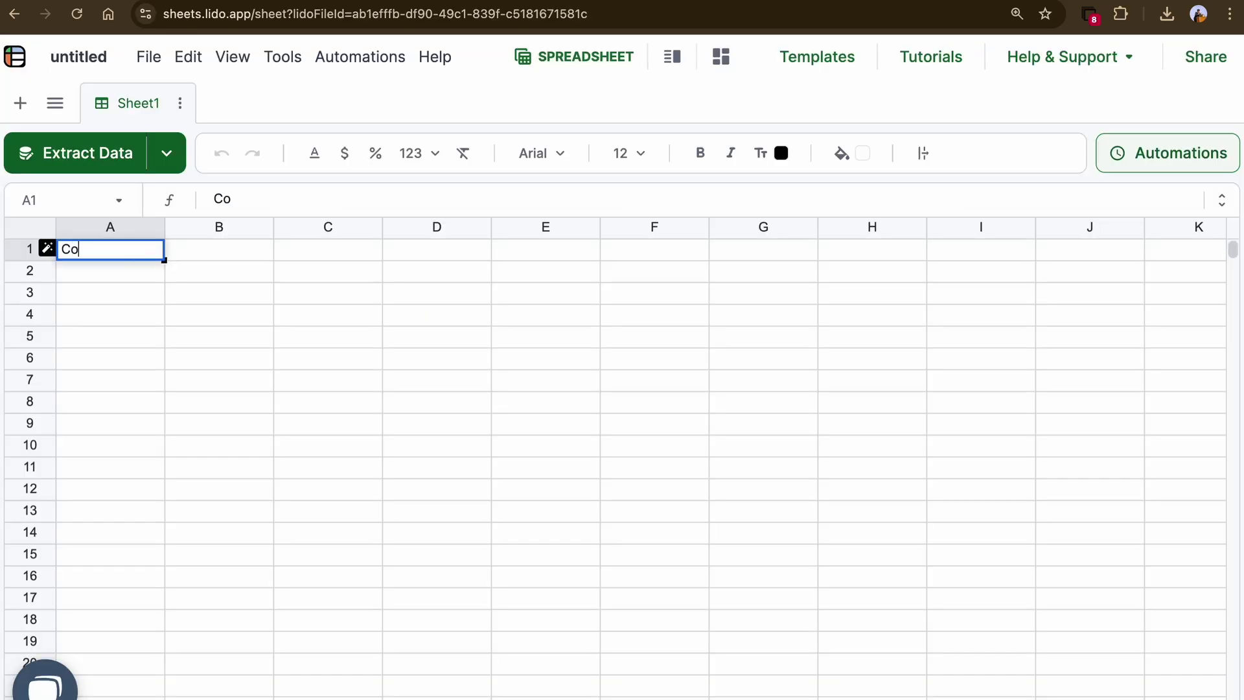
pyautogui.write('mpany Name')
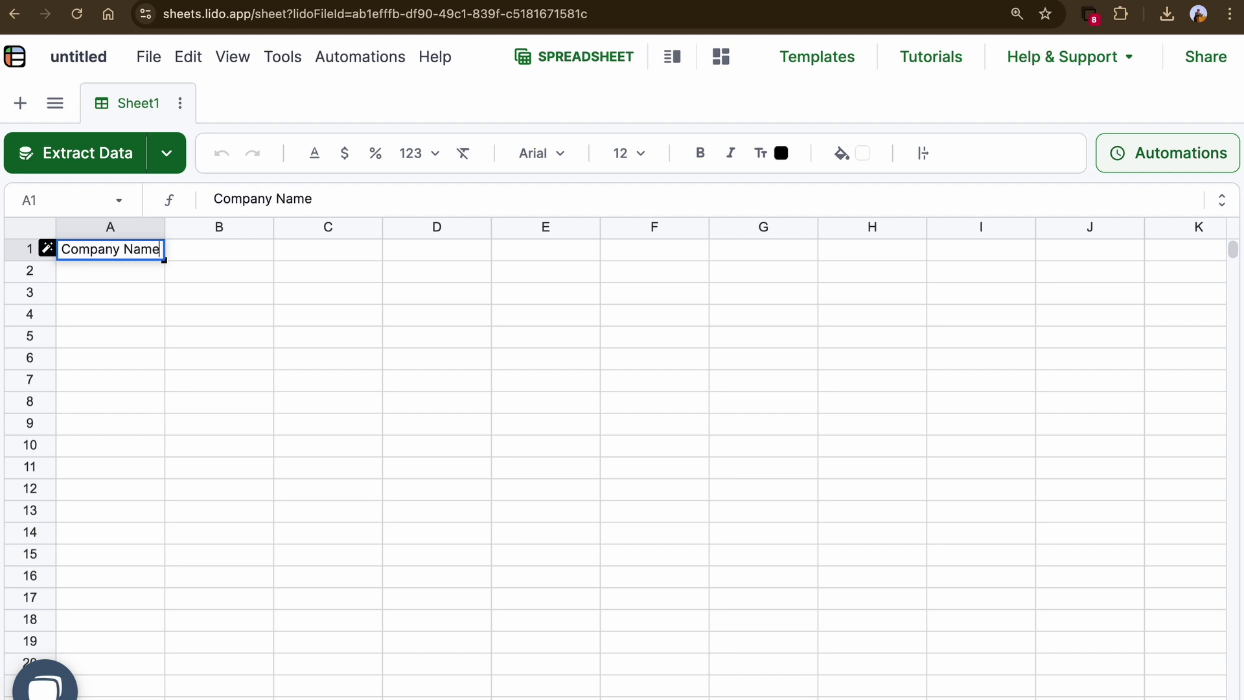
pyautogui.press('Tab')
pyautogui.hotkey('ctrl', 'Tab')
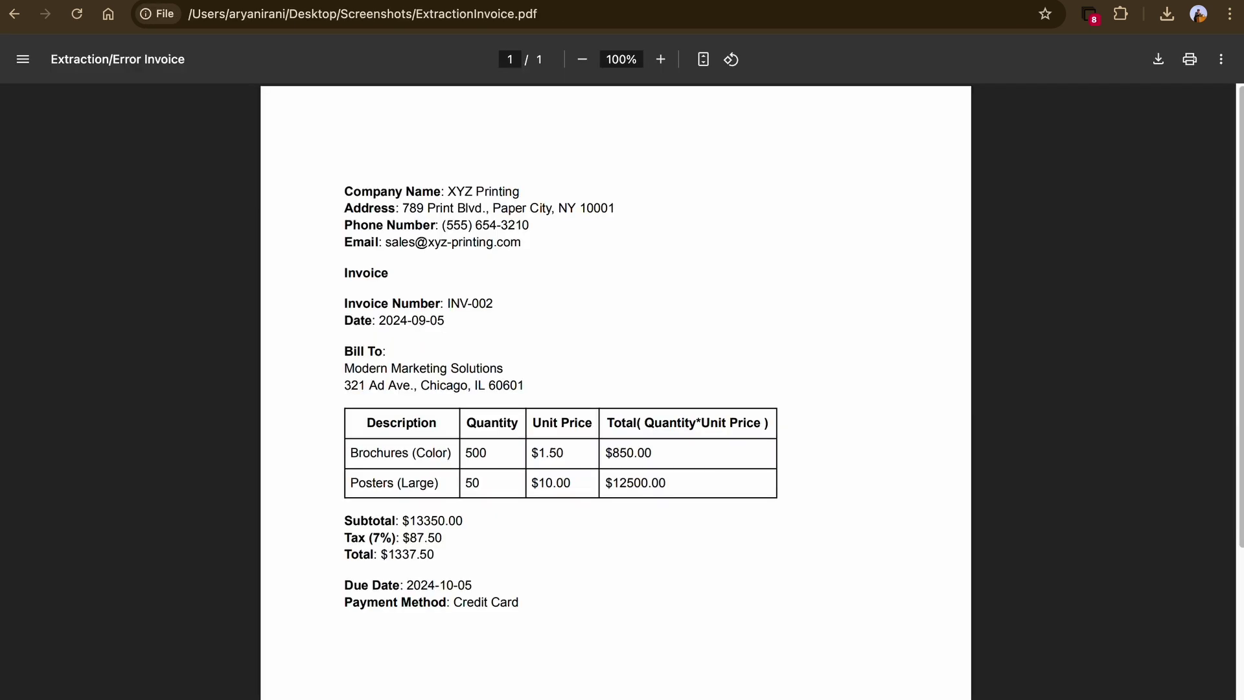
pyautogui.hotkey('ctrl', 'Tab')
pyautogui.write('Invoice ')
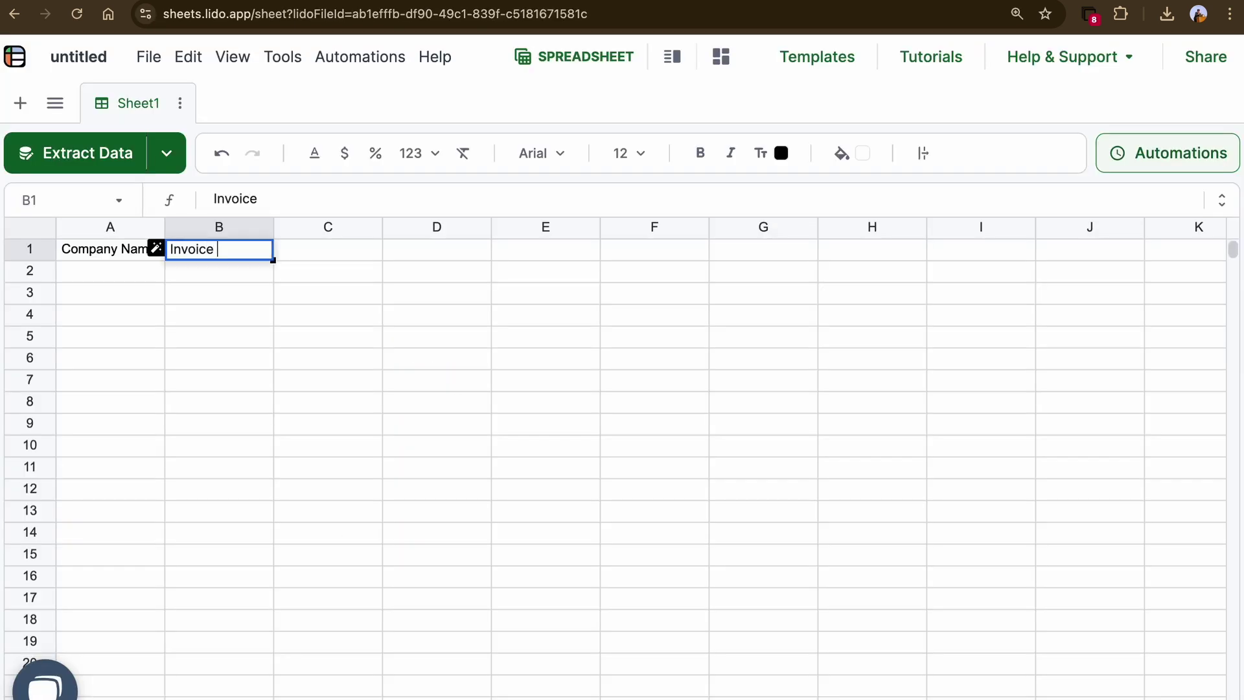
pyautogui.write('Number')
pyautogui.press('Tab')
# Add 'Total' in C1 and 'Due Date' in D1, fixing a stray letter.
pyautogui.hotkey('ctrl', 'Tab')
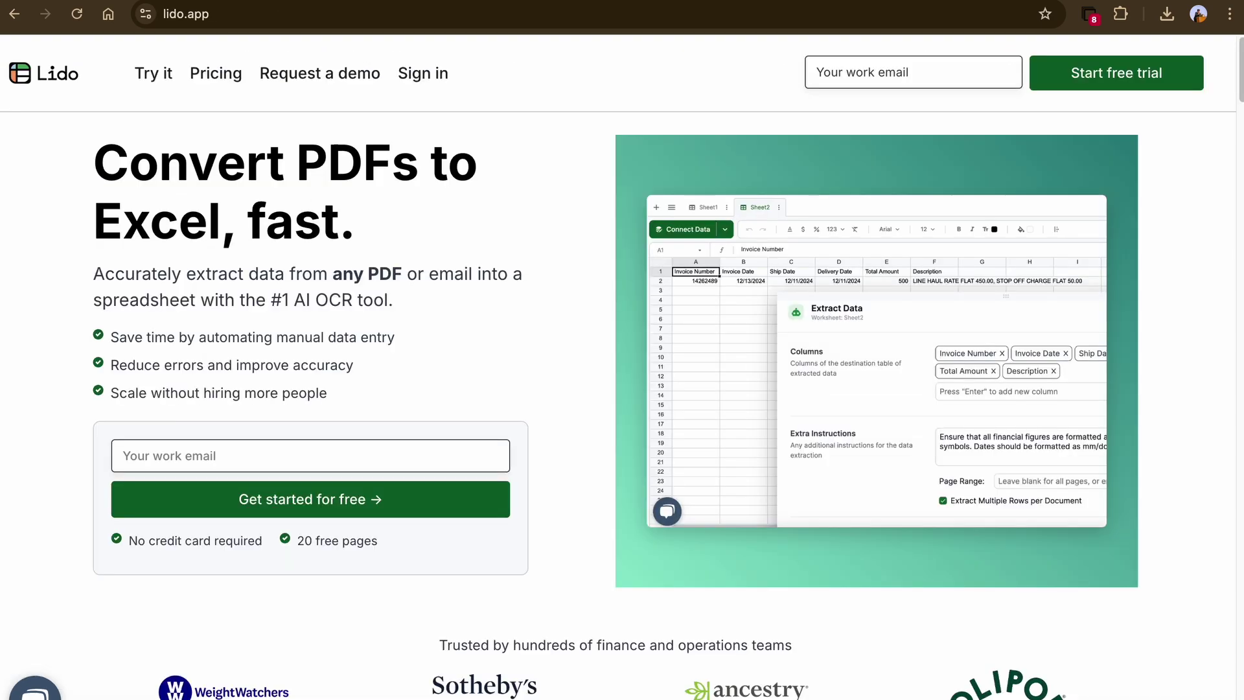
pyautogui.hotkey('ctrl', 'Tab')
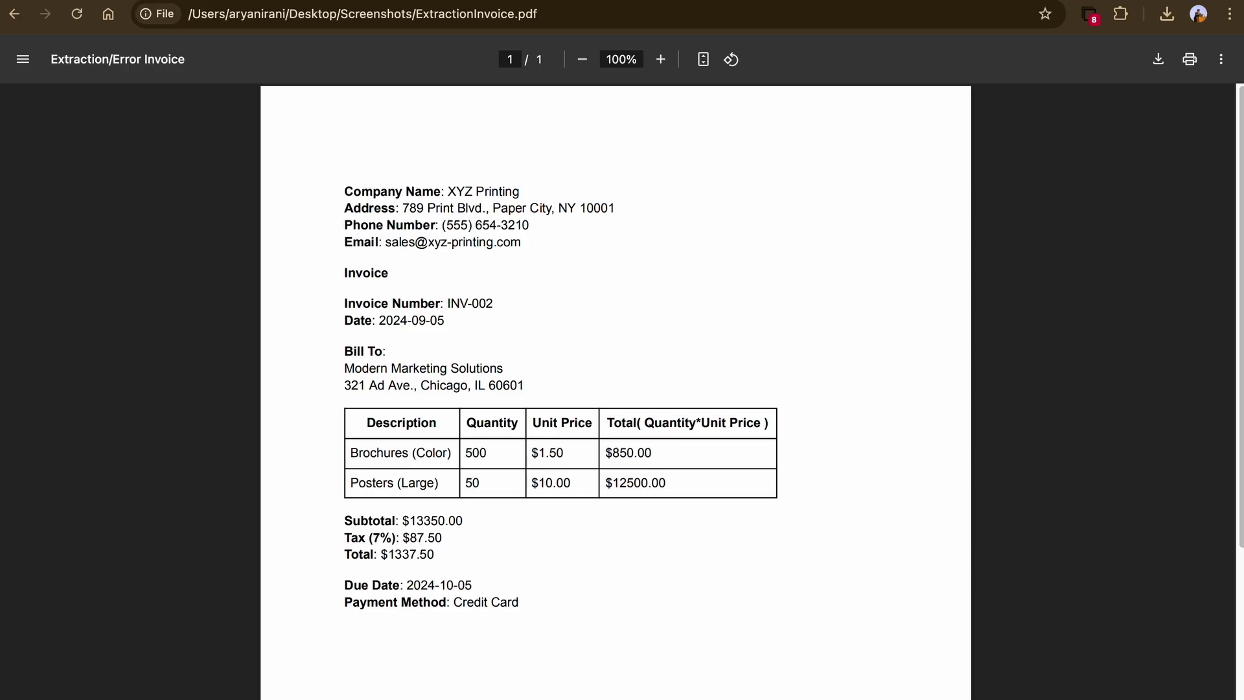
pyautogui.hotkey('ctrl', 'Tab')
pyautogui.write('Total')
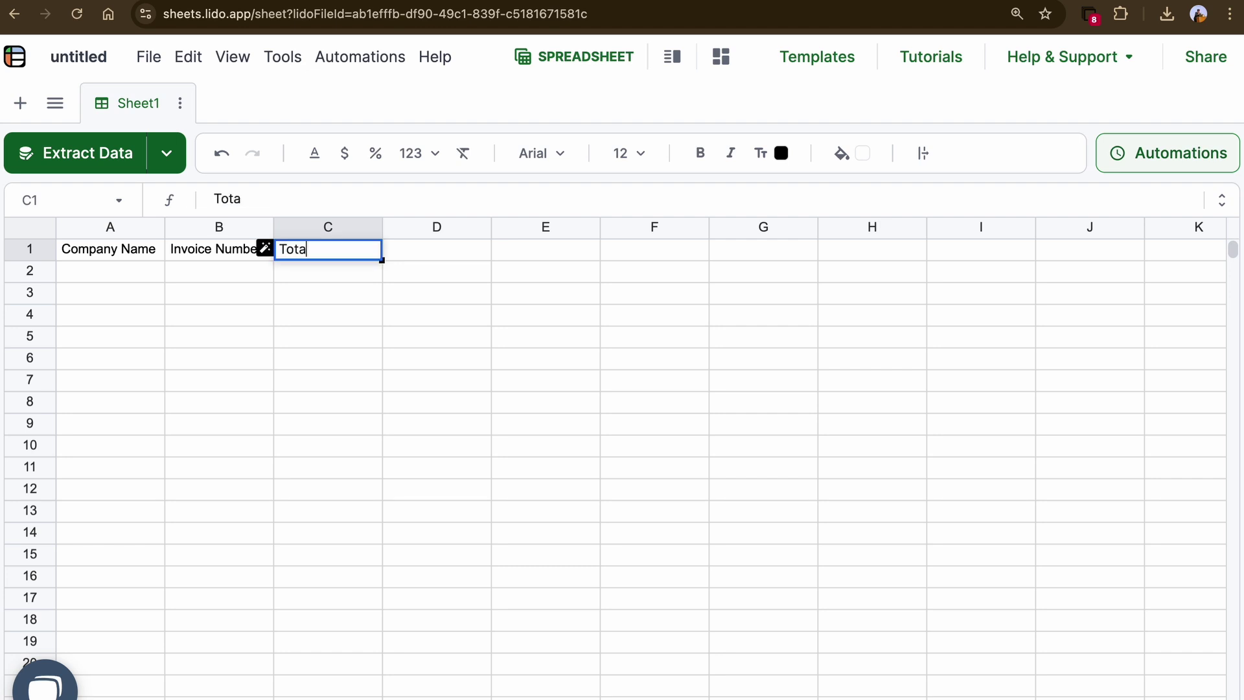
pyautogui.press('Tab')
pyautogui.hotkey('ctrl', 'Tab')
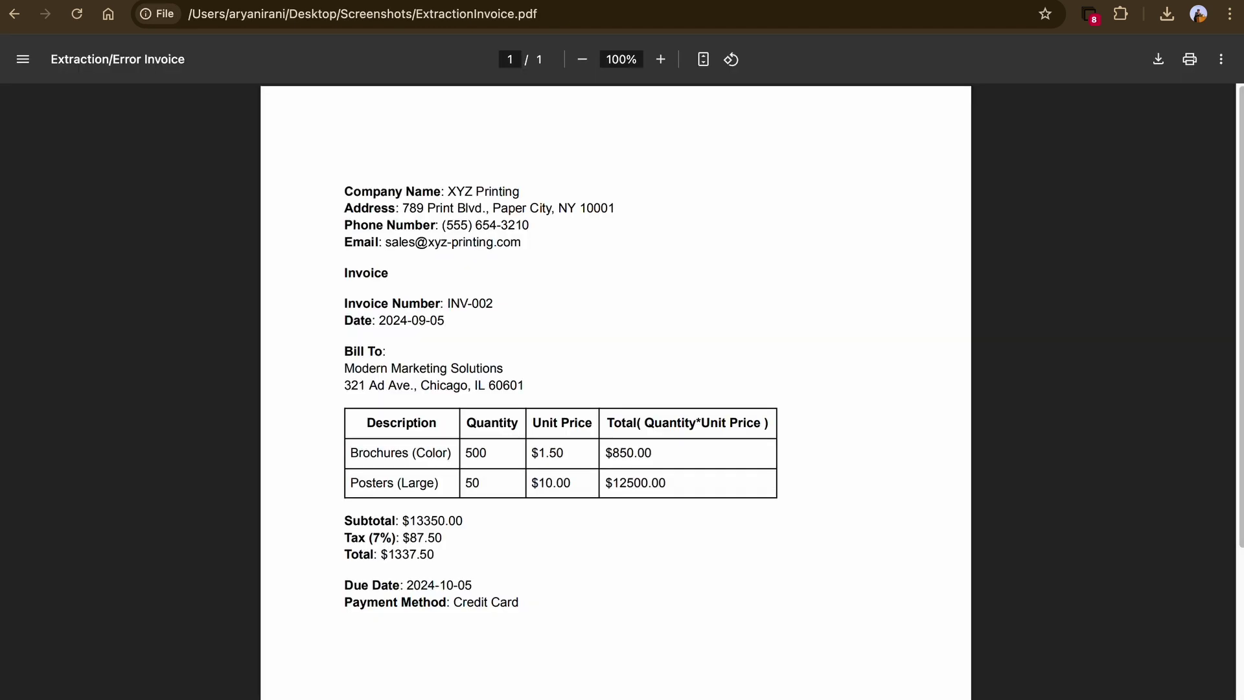
pyautogui.hotkey('ctrl', 'Tab')
pyautogui.write('Due')
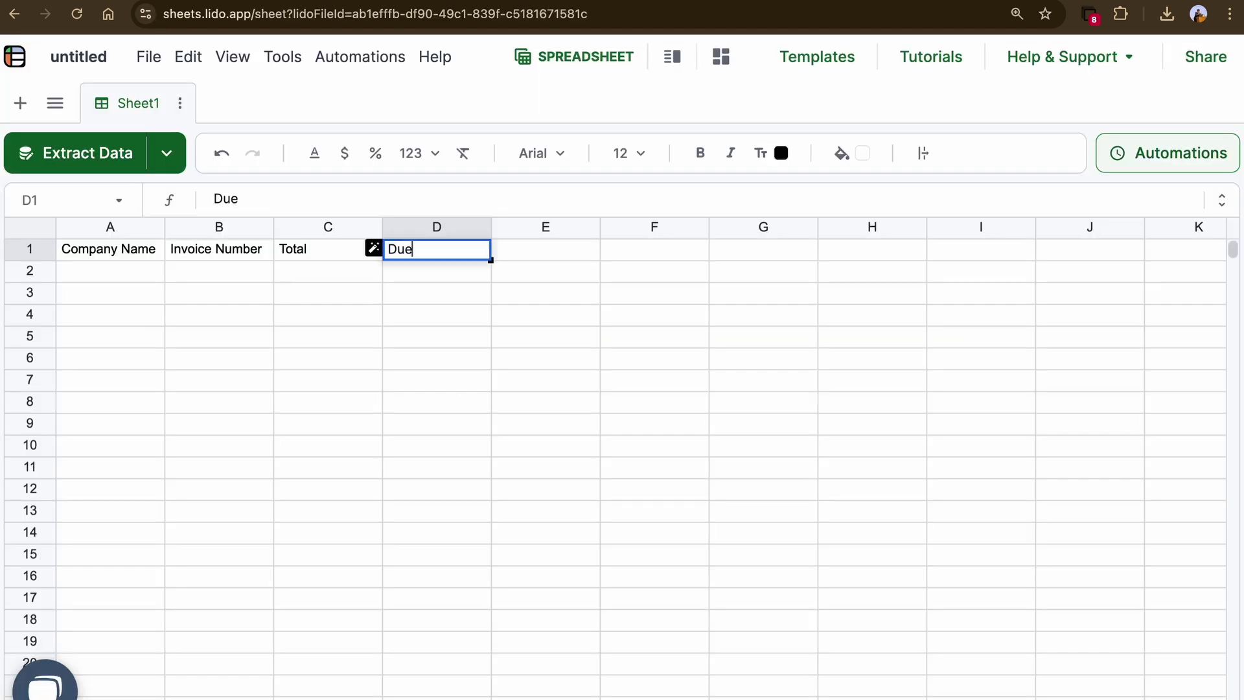
pyautogui.write('D')
pyautogui.press('BackSpace')
pyautogui.write('Date')
pyautogui.press('Return')
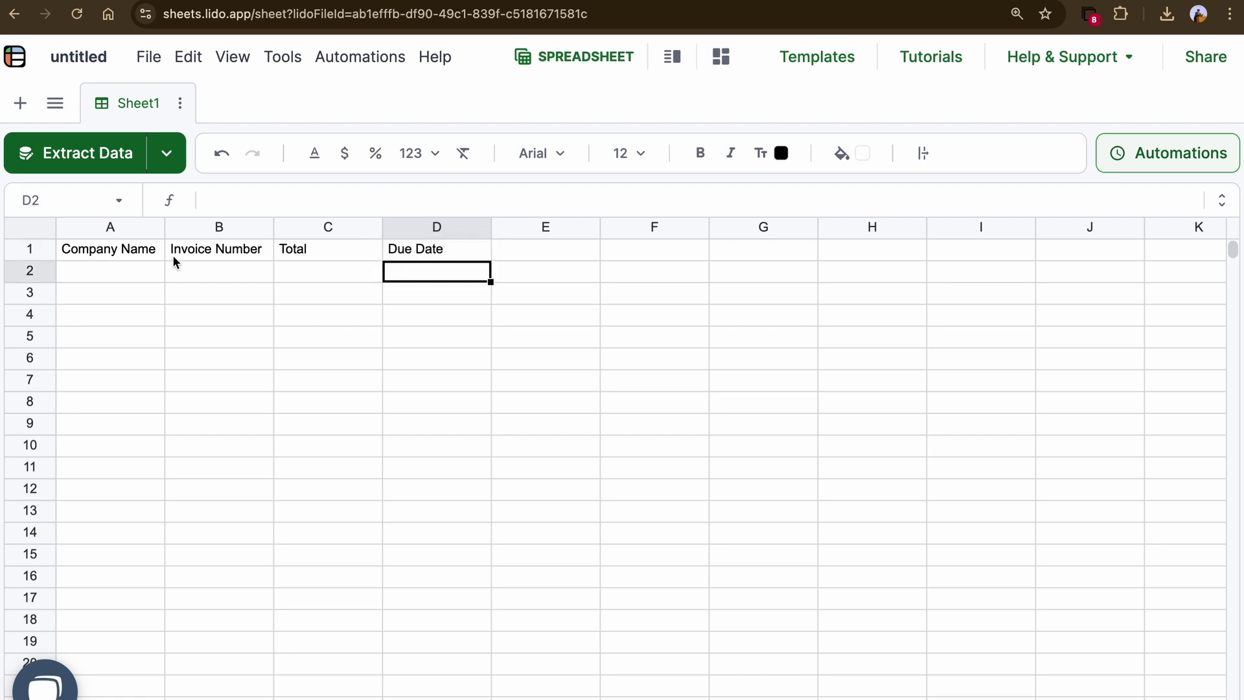
# Launch the Data Extractor from cell D7 and upload ExtractionInvoice.pdf.
pyautogui.click(327, 336)
pyautogui.click(426, 383)
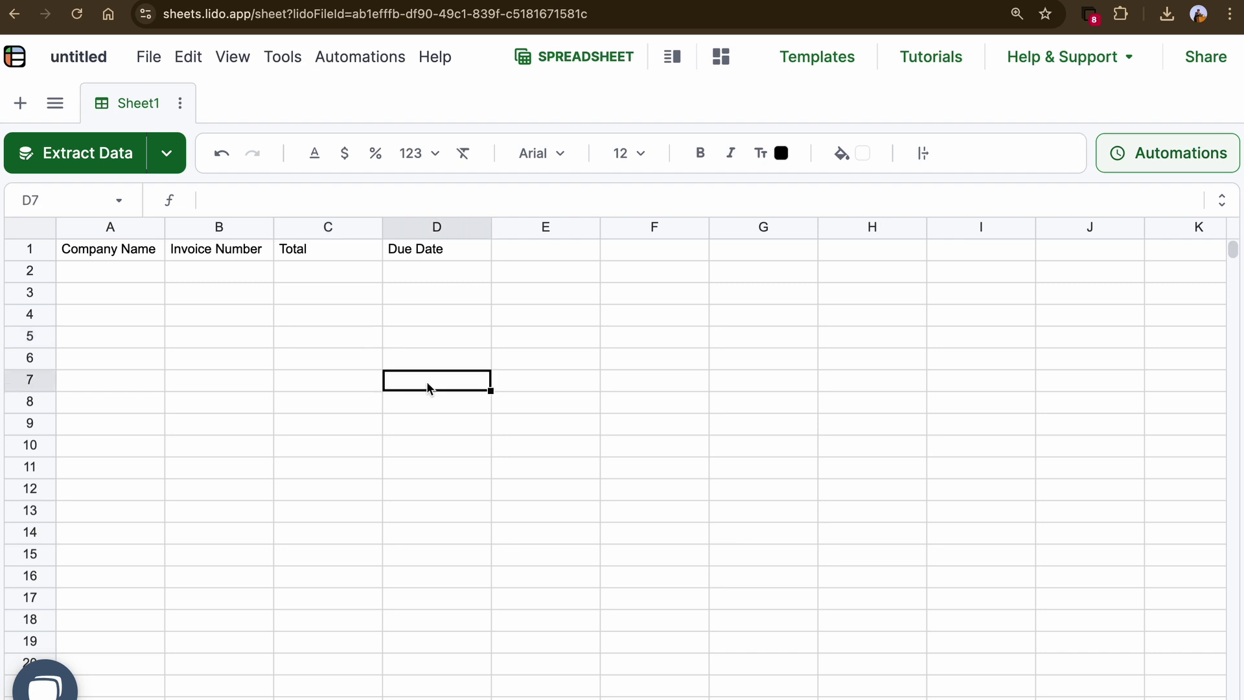
pyautogui.rightClick(426, 382)
pyautogui.scroll(-2, 499, 510)
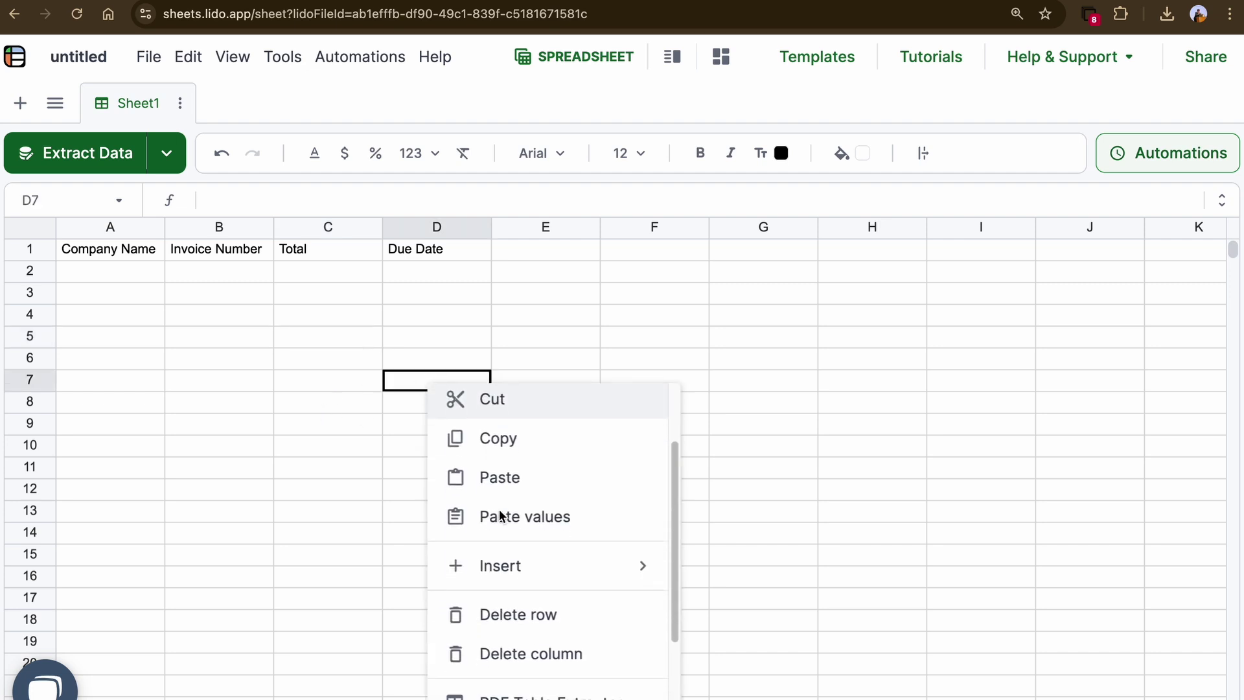
pyautogui.scroll(-3, 506, 544)
pyautogui.scroll(-1, 509, 584)
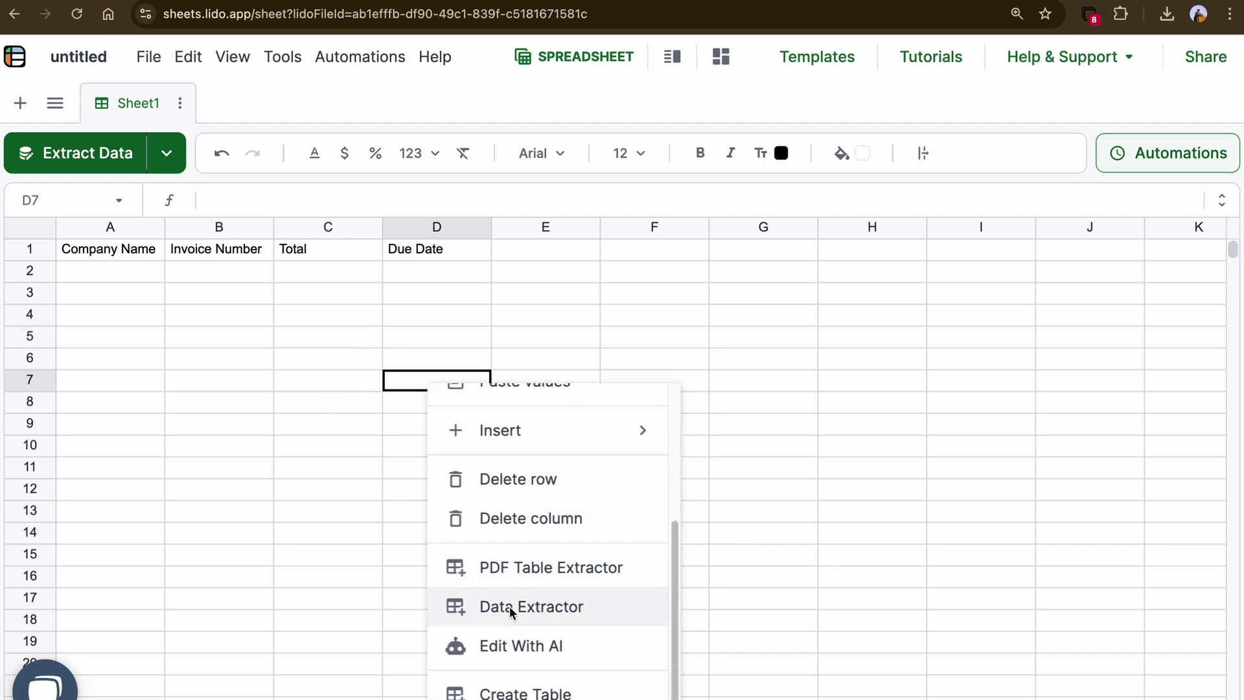
pyautogui.click(510, 606)
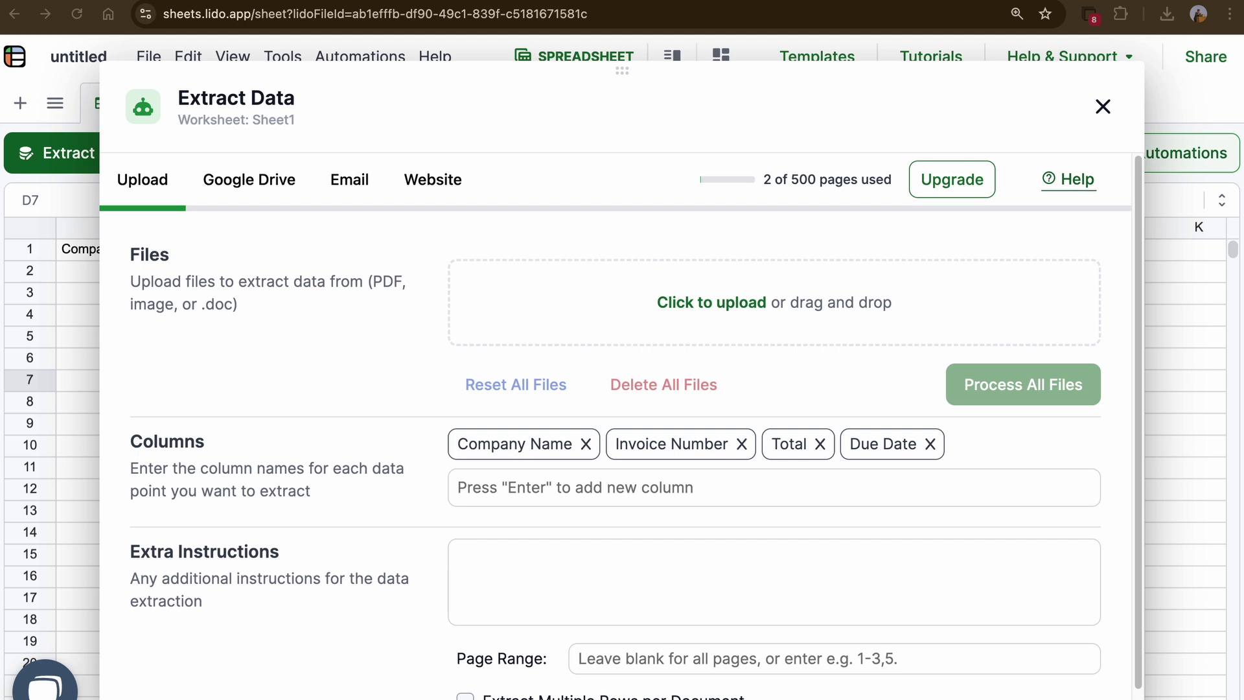
pyautogui.moveTo(751, 283); pyautogui.dragTo(610, 286)
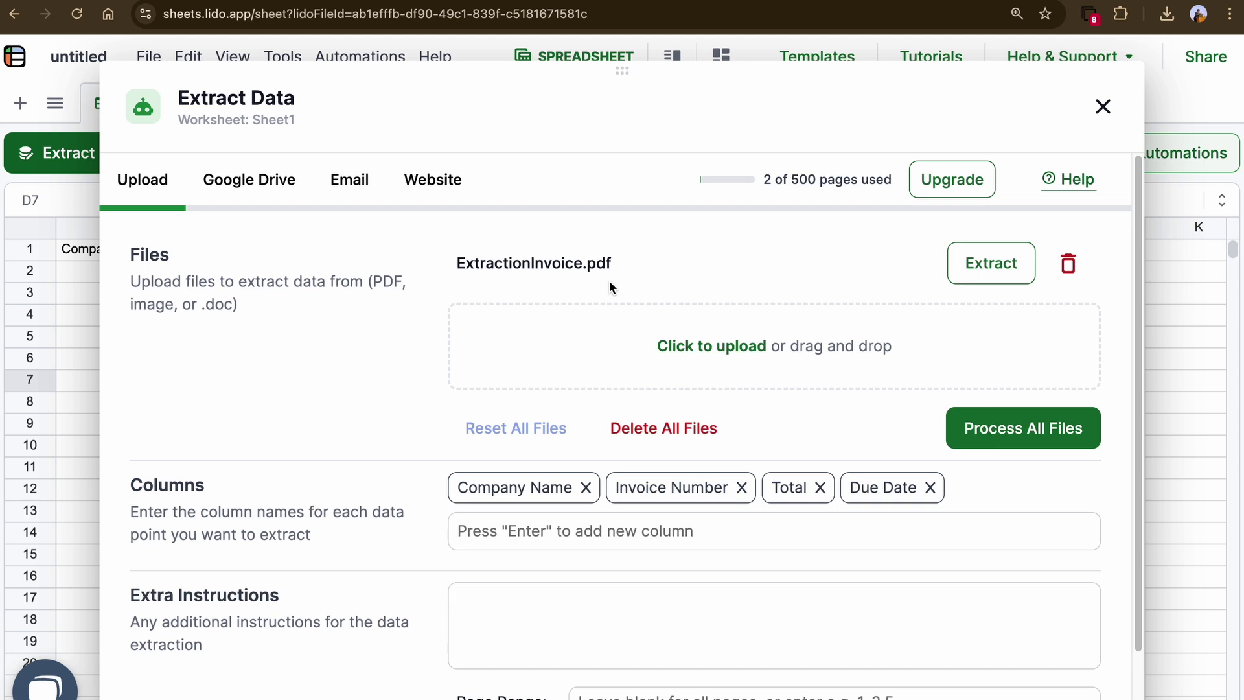
pyautogui.scroll(-2, 610, 283)
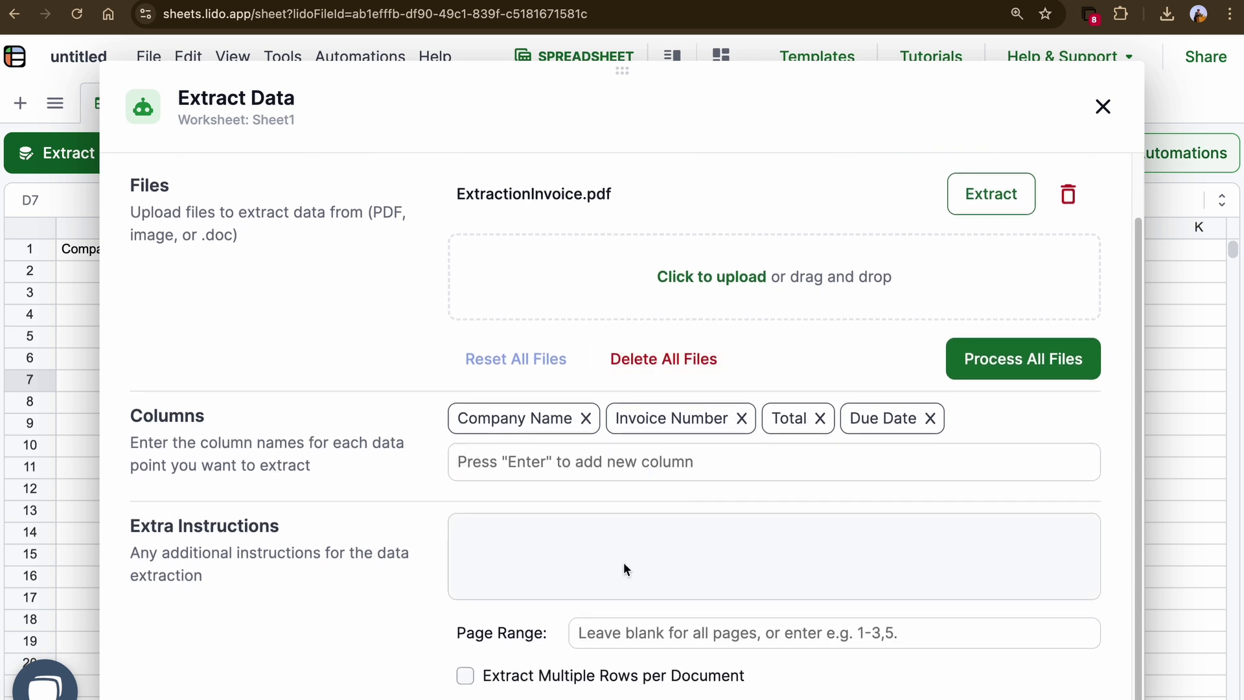
# Add and then remove a SubTotal column, and process all files.
pyautogui.click(622, 563)
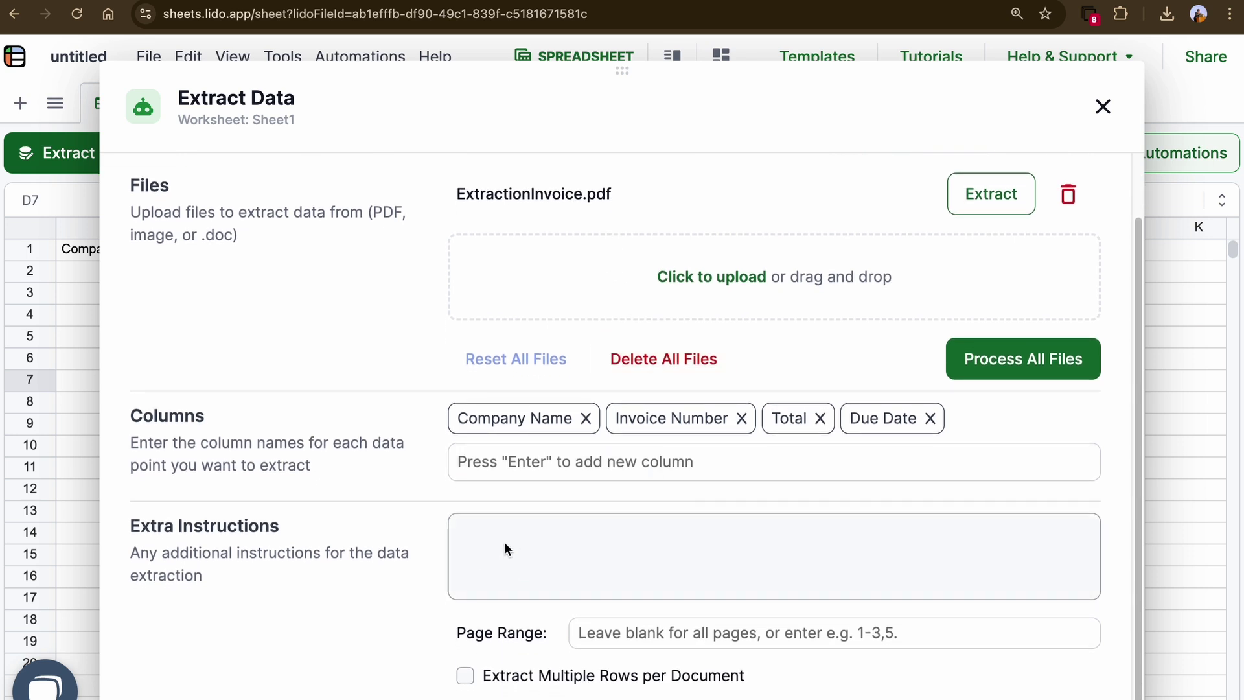
pyautogui.click(503, 464)
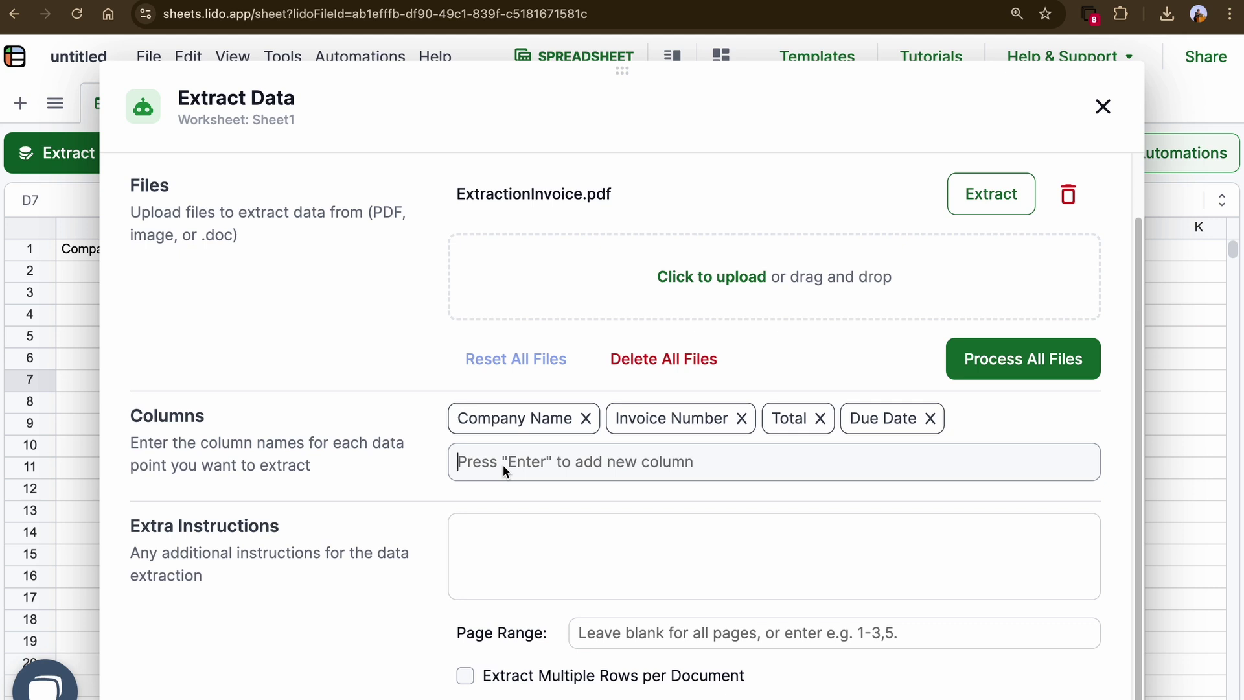
pyautogui.write('Su')
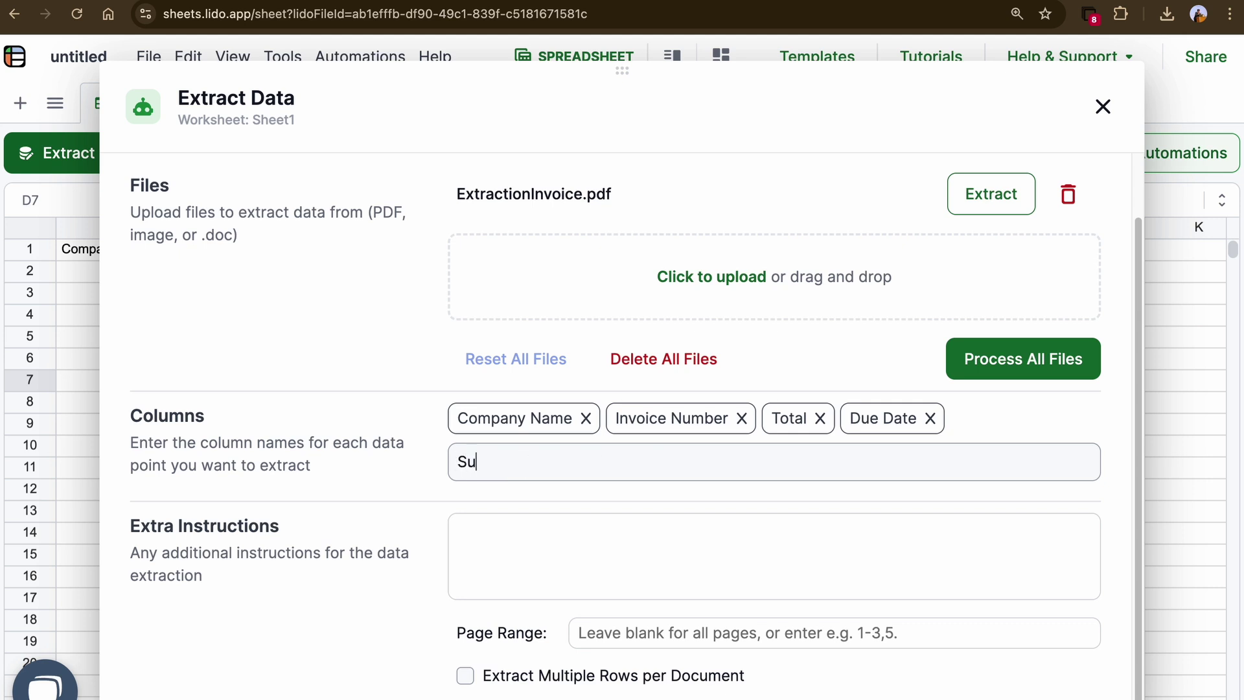
pyautogui.write('bTota')
pyautogui.write('l')
pyautogui.press('Return')
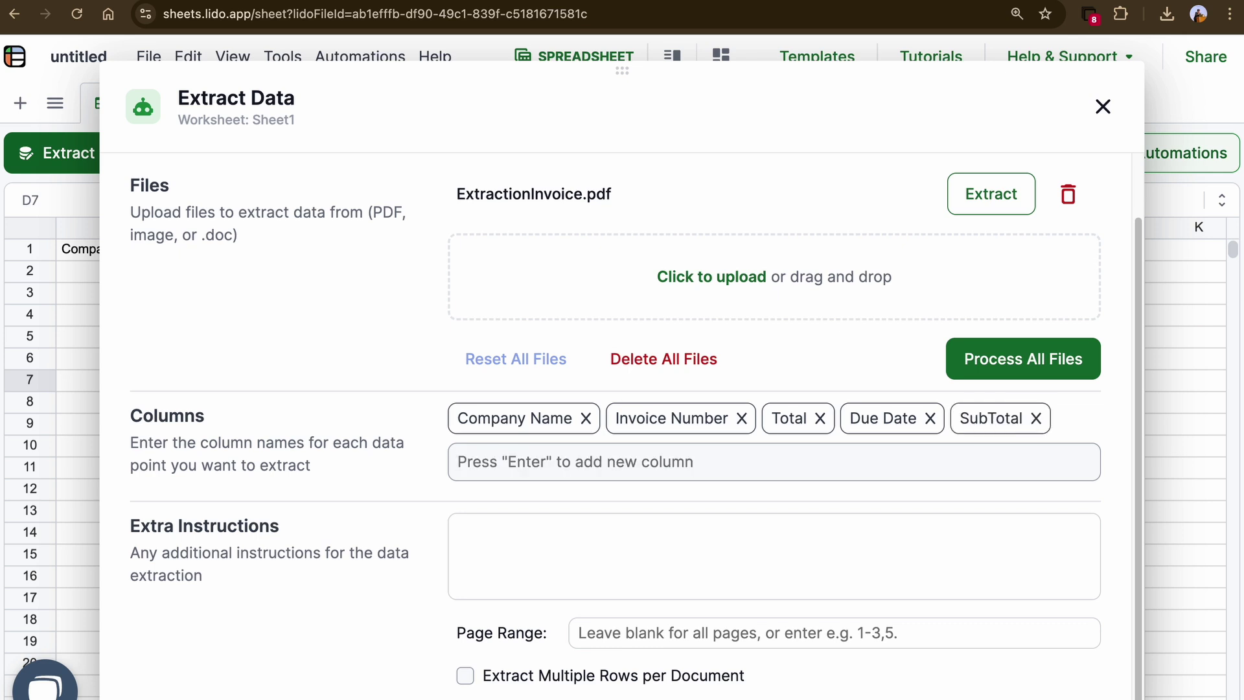
pyautogui.click(1034, 417)
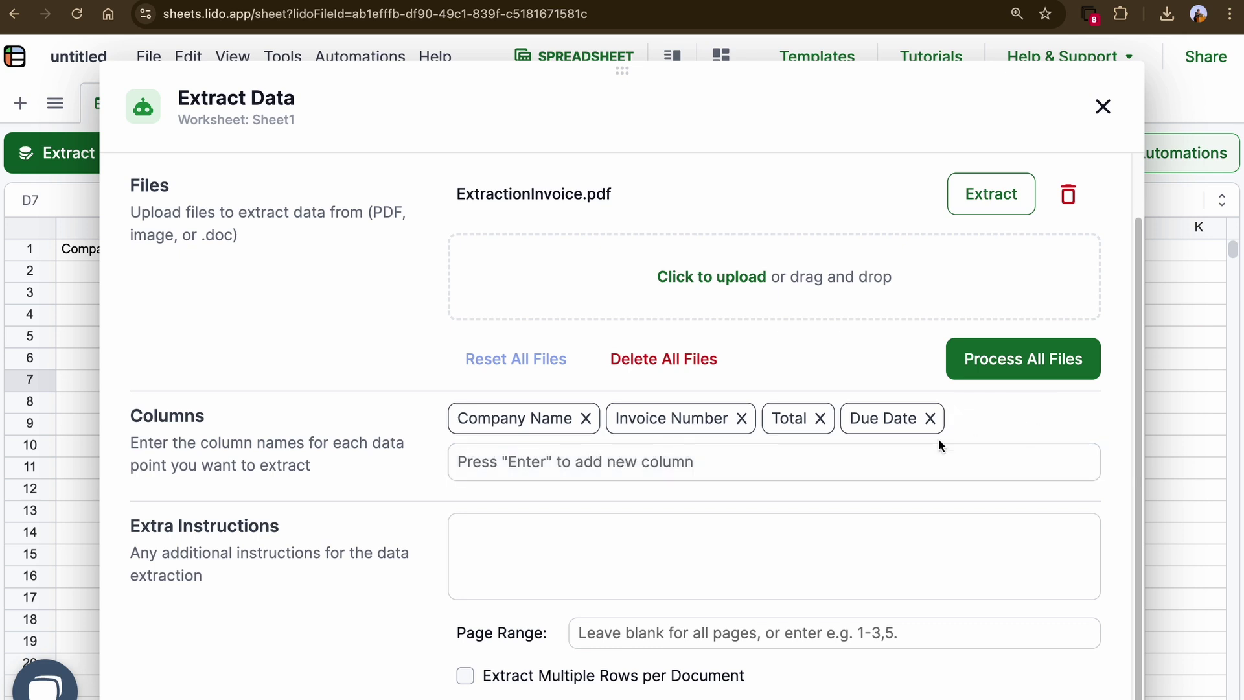
pyautogui.click(1030, 362)
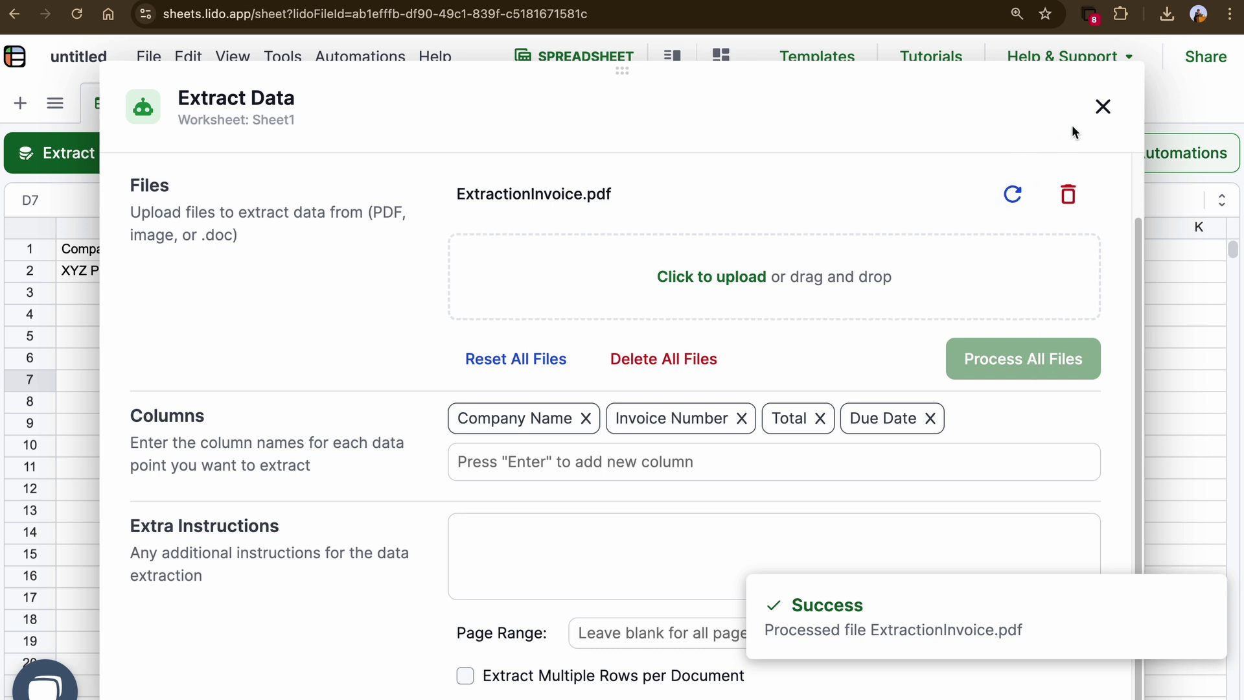
# Close the Extract Data window and check A2–D2: XYZ Printing, INV-002, $1,337.50, 10/05/2024.
pyautogui.click(1102, 107)
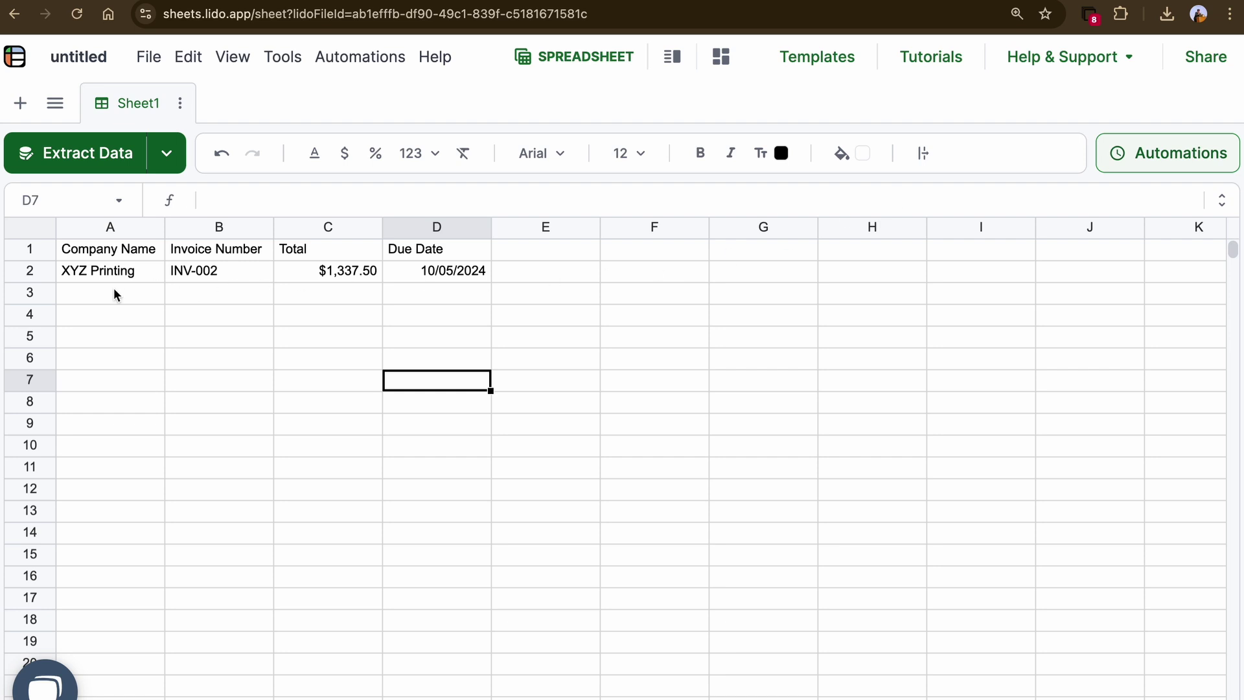
pyautogui.click(86, 275)
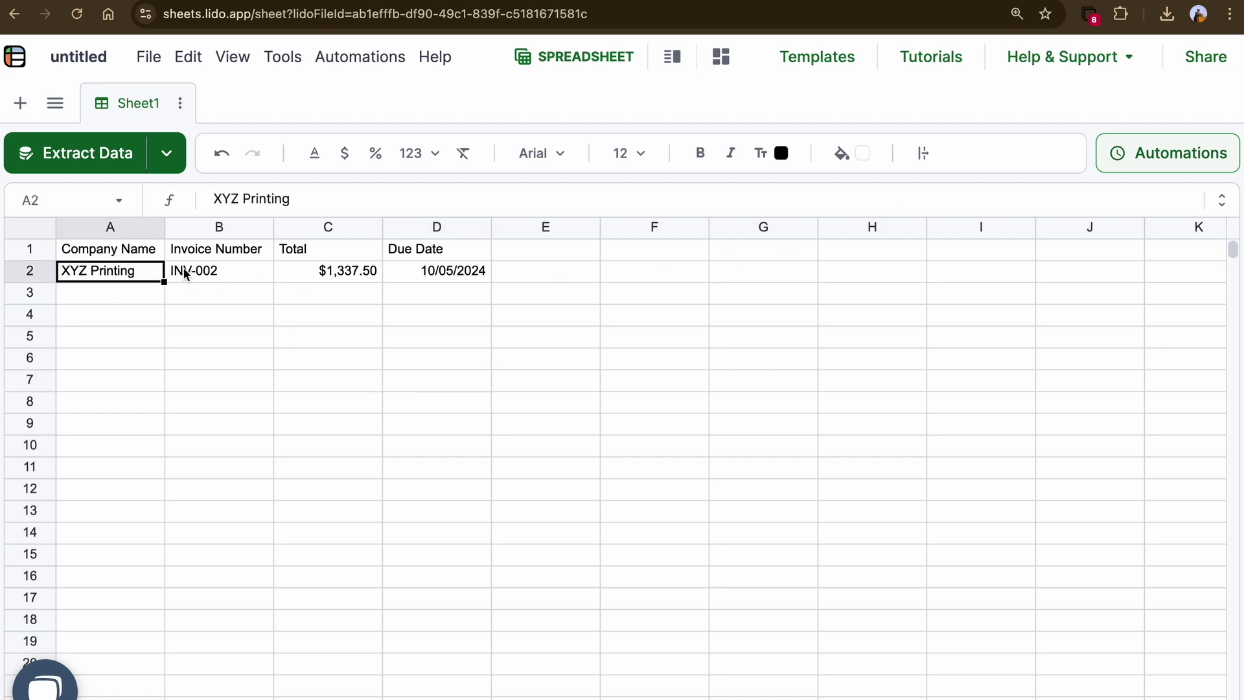
pyautogui.click(210, 273)
pyautogui.click(314, 273)
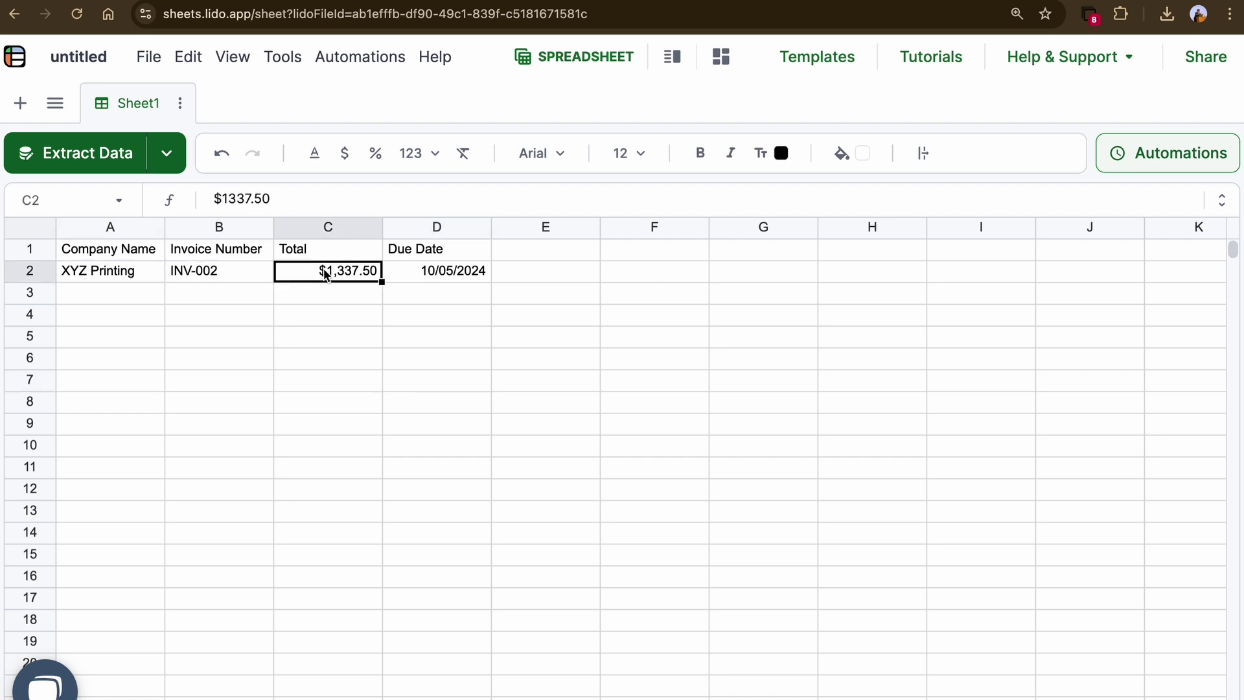
pyautogui.click(409, 270)
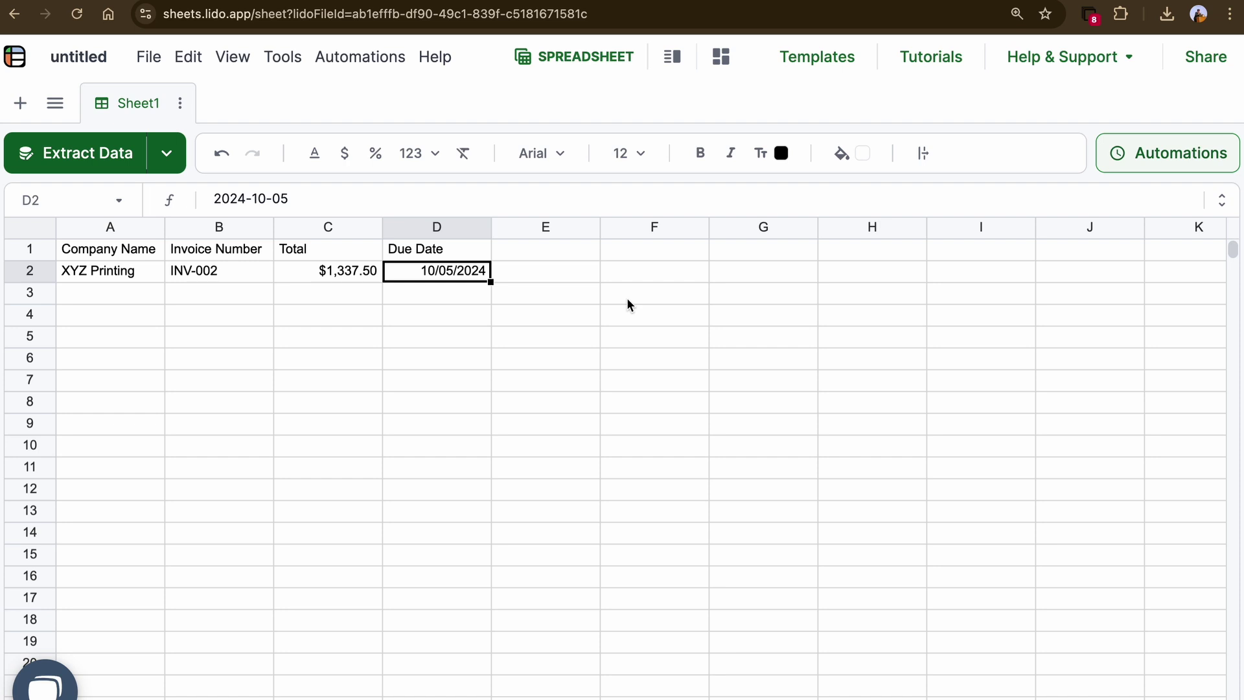
# Copy the header row A1:D1, then clear all contents from the sheet.
pyautogui.moveTo(108, 249); pyautogui.dragTo(464, 270)
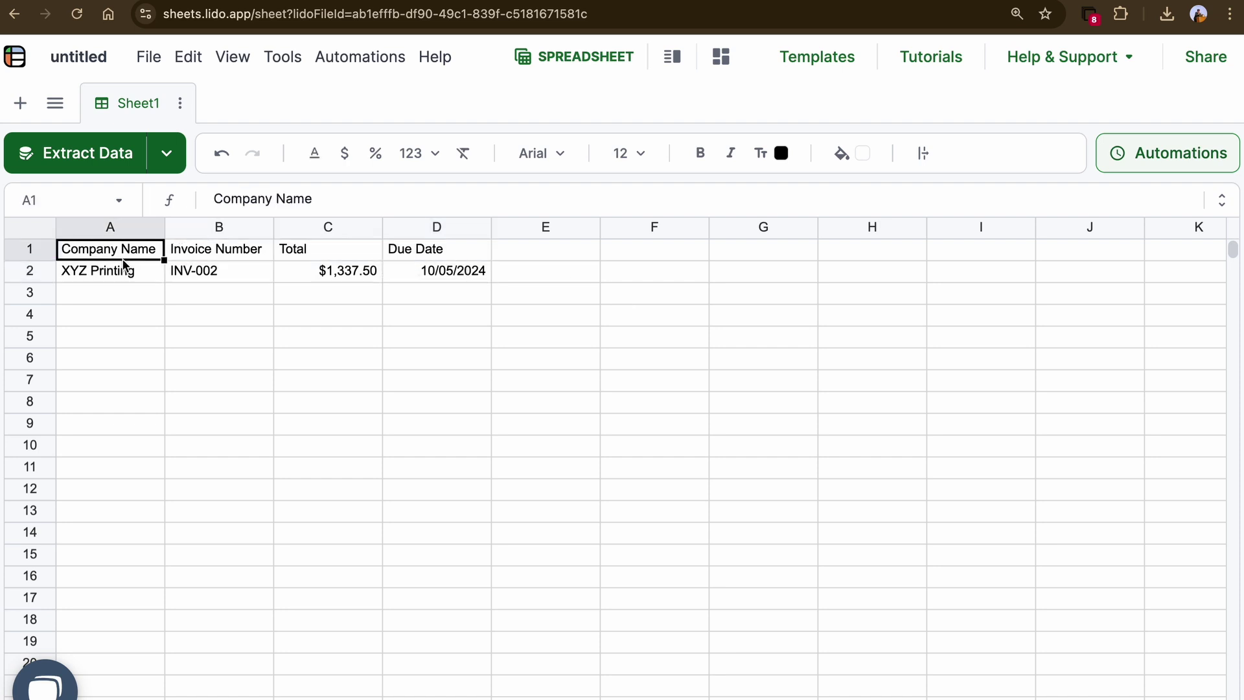
pyautogui.moveTo(109, 248); pyautogui.dragTo(437, 248)
pyautogui.hotkey('ctrl', 'c')
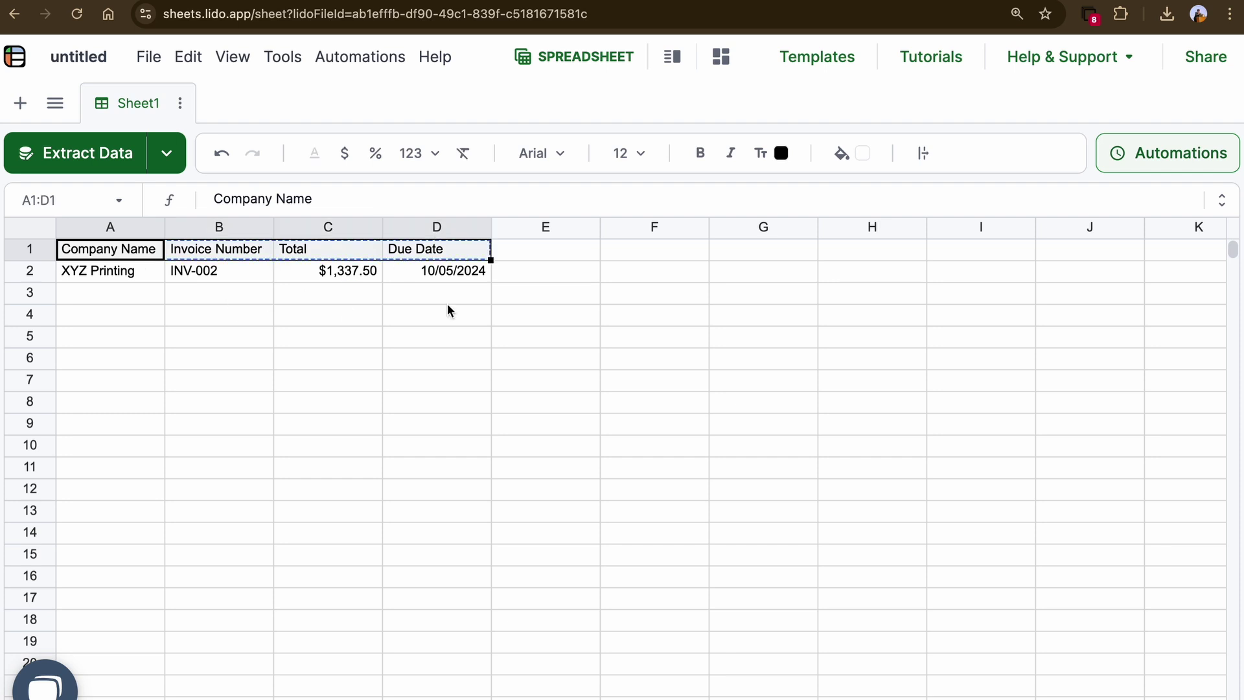
pyautogui.moveTo(544, 292); pyautogui.dragTo(109, 249)
pyautogui.press('Delete')
# Cancel the copy marquee and bring up the context menu for cell C4.
pyautogui.click(327, 291)
pyautogui.rightClick(348, 334)
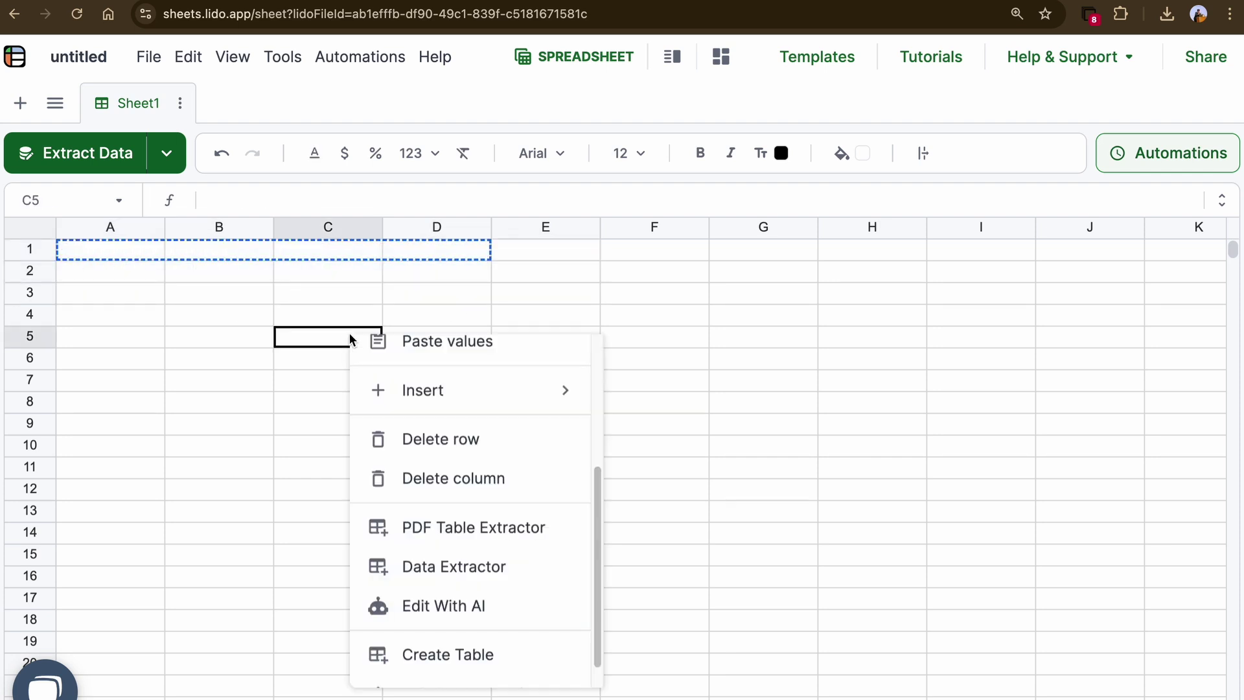
pyautogui.click(305, 321)
pyautogui.press('Escape')
pyautogui.rightClick(305, 322)
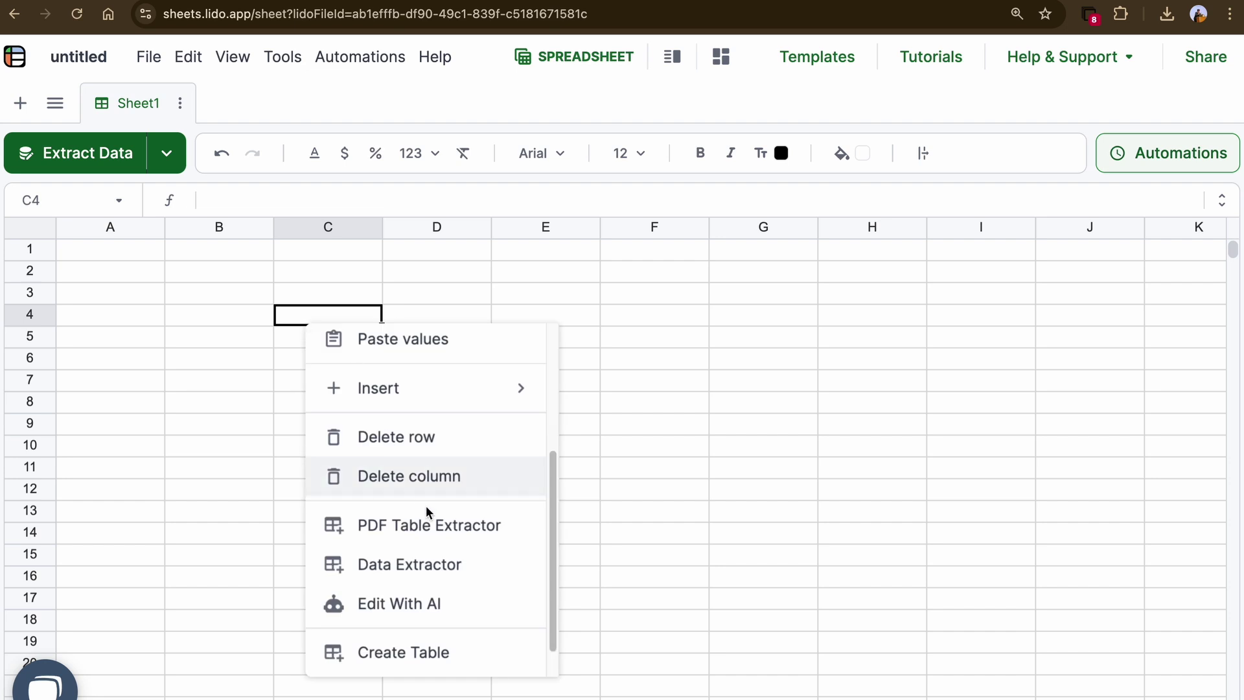
# Launch the Data Extractor and drop ExtractionInvoice.pdf into the upload zone.
pyautogui.click(428, 559)
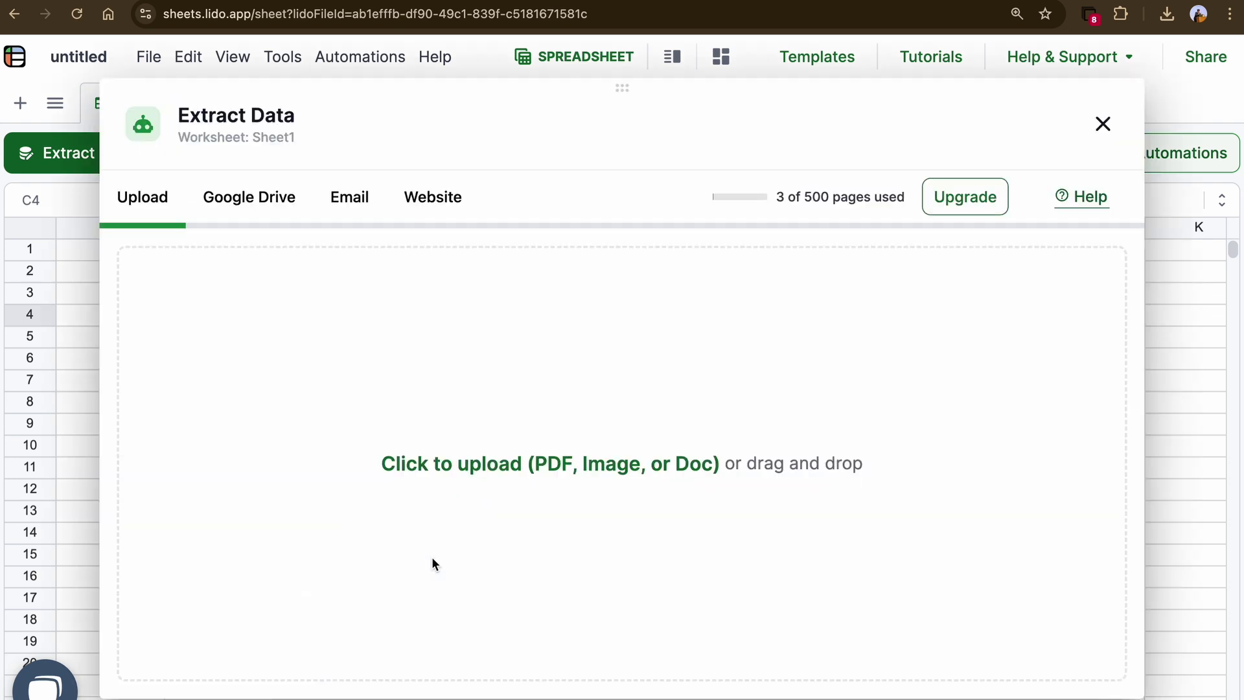
pyautogui.click(493, 461)
pyautogui.moveTo(1225, 313); pyautogui.dragTo(508, 476)
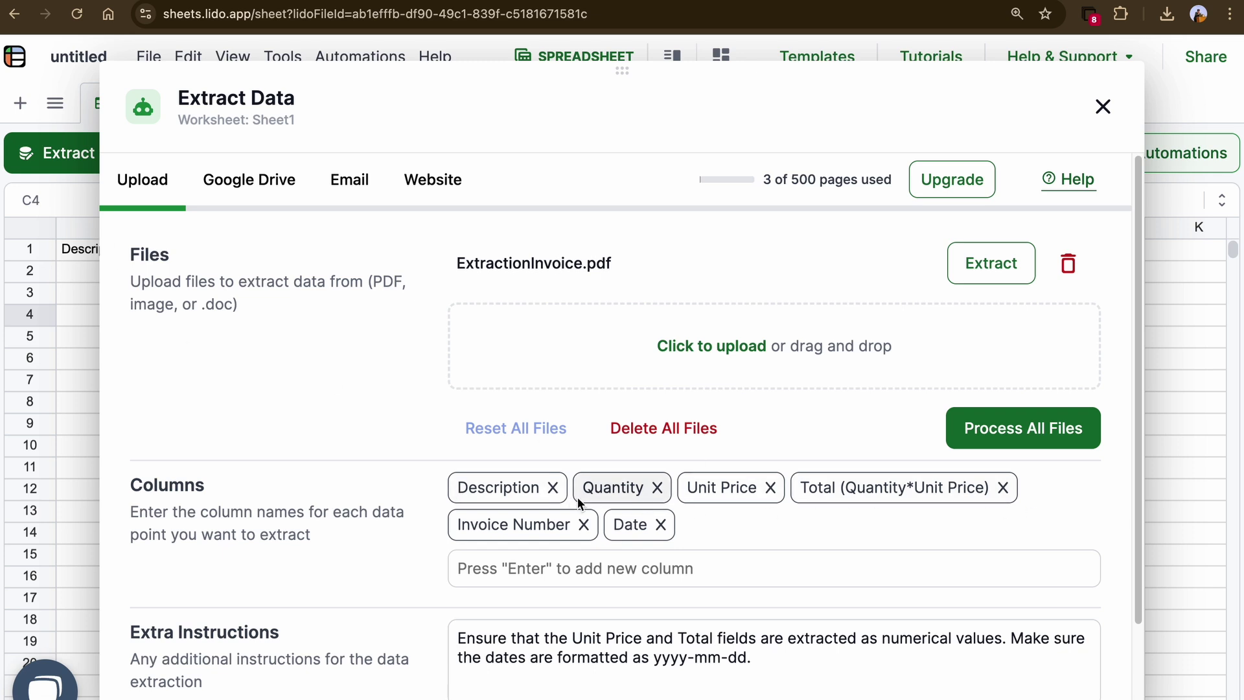
# Remove the six suggested columns, Description through Invoice Number, and paste the copied header names.
pyautogui.click(553, 487)
pyautogui.click(532, 487)
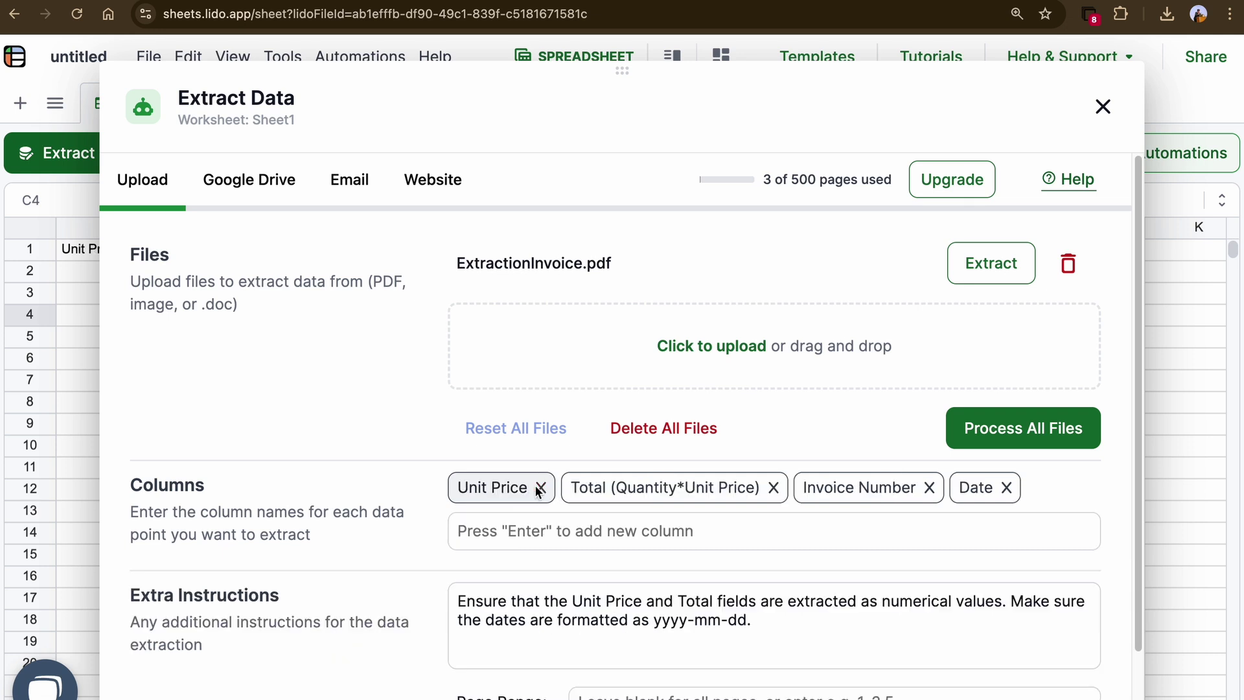
pyautogui.click(535, 486)
pyautogui.click(660, 487)
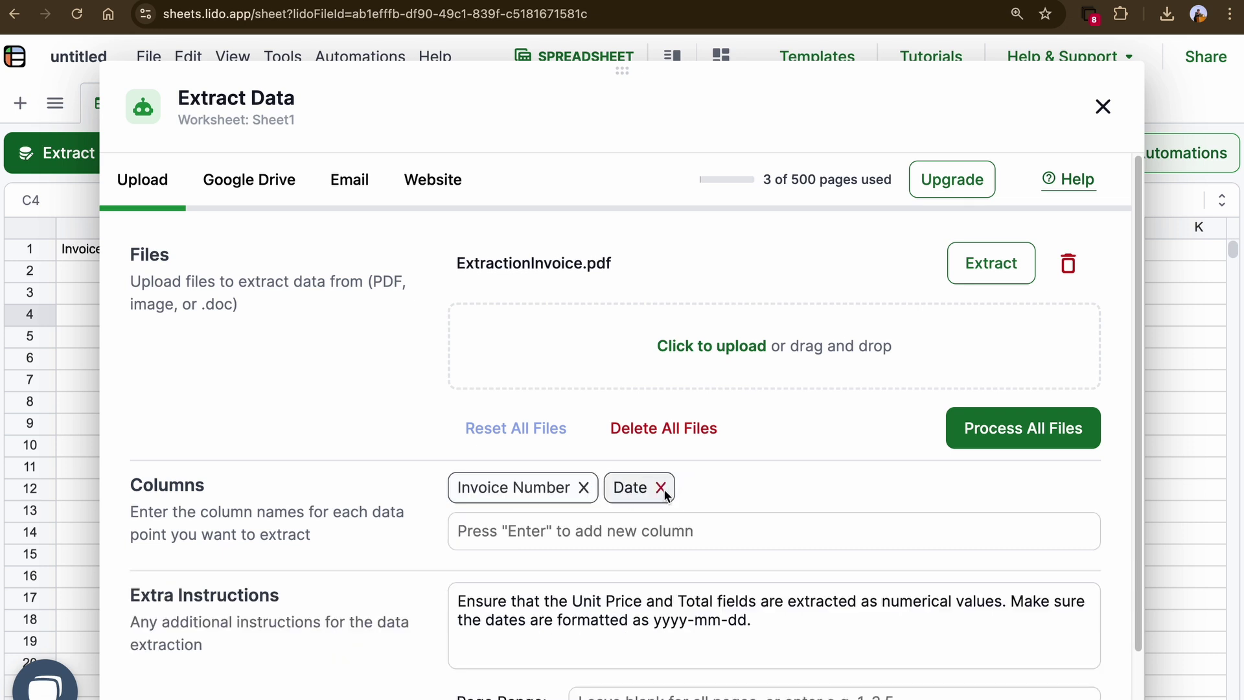
pyautogui.click(592, 484)
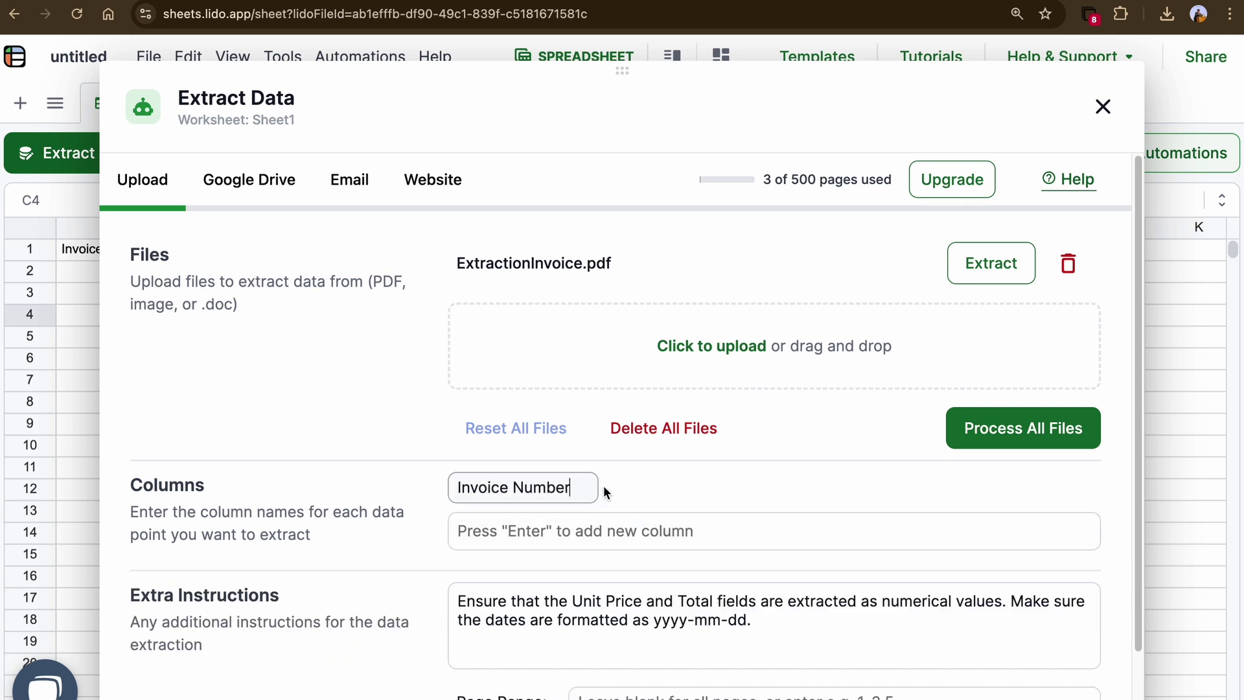
pyautogui.click(590, 486)
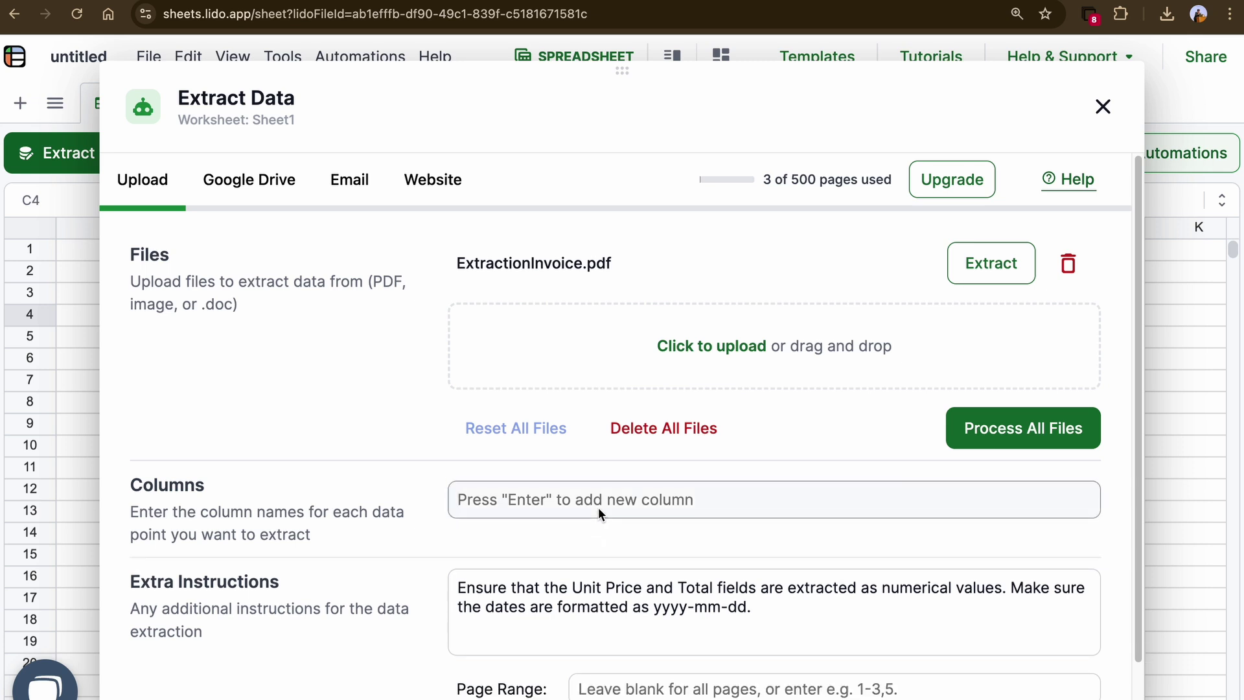
pyautogui.hotkey('ctrl', 'v')
# Trim the pasted text and add Company Name, Invoice Number, Due Date and Total as column tags.
pyautogui.moveTo(575, 501); pyautogui.dragTo(844, 493)
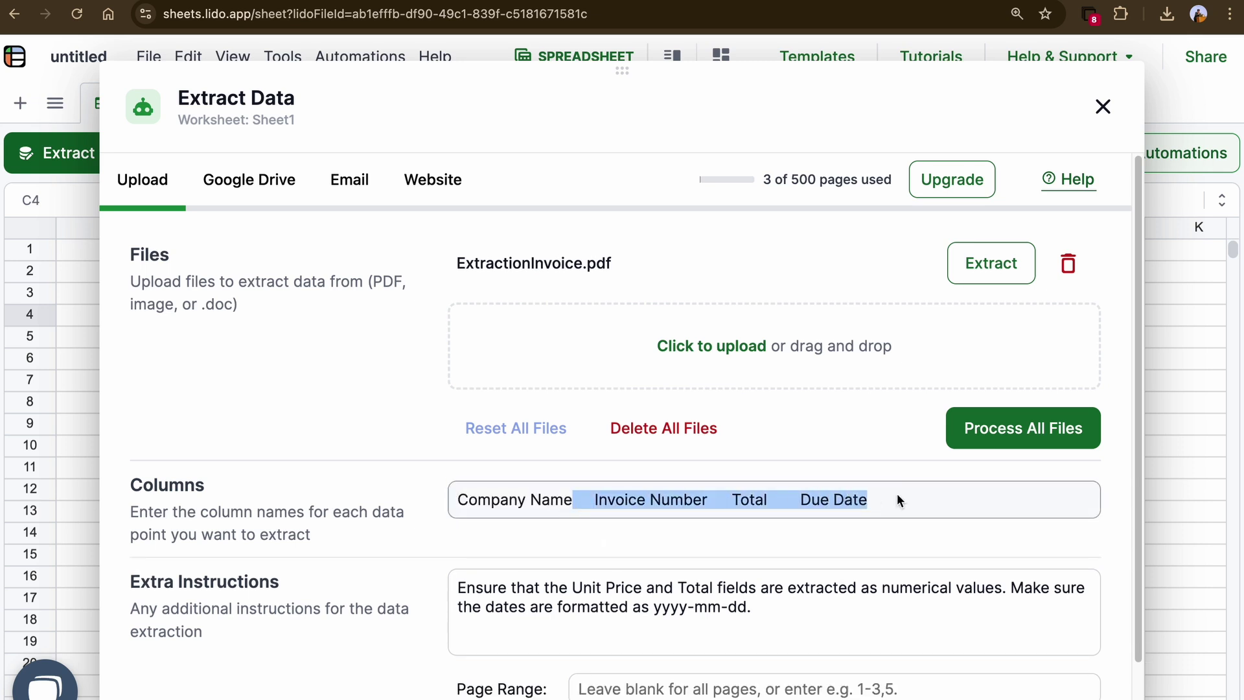
pyautogui.press('BackSpace')
pyautogui.press('Return')
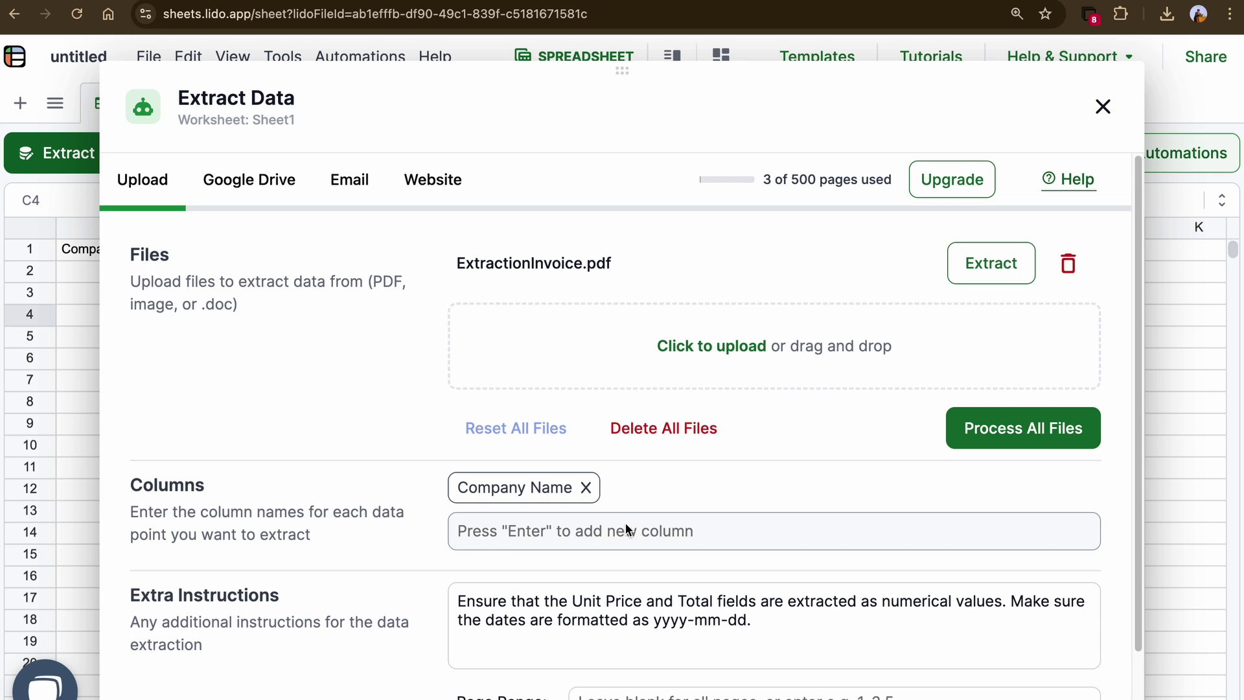
pyautogui.write('Invoice')
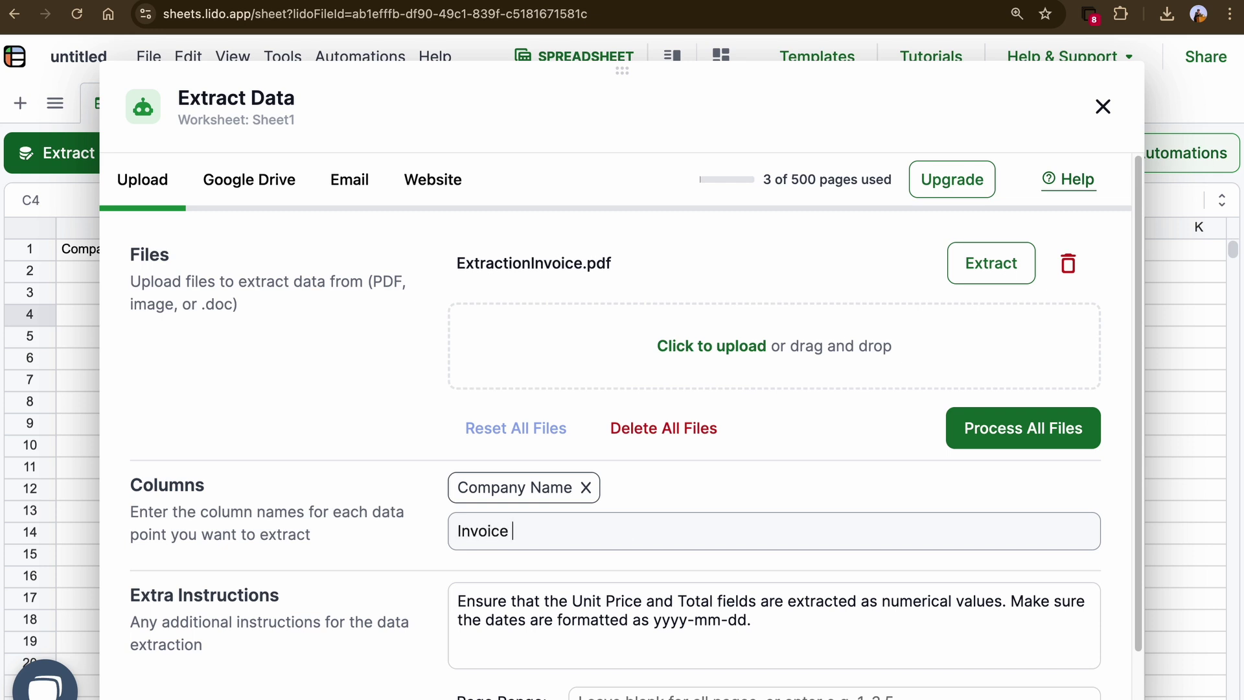
pyautogui.write(' Number')
pyautogui.press('Return')
pyautogui.write('Due')
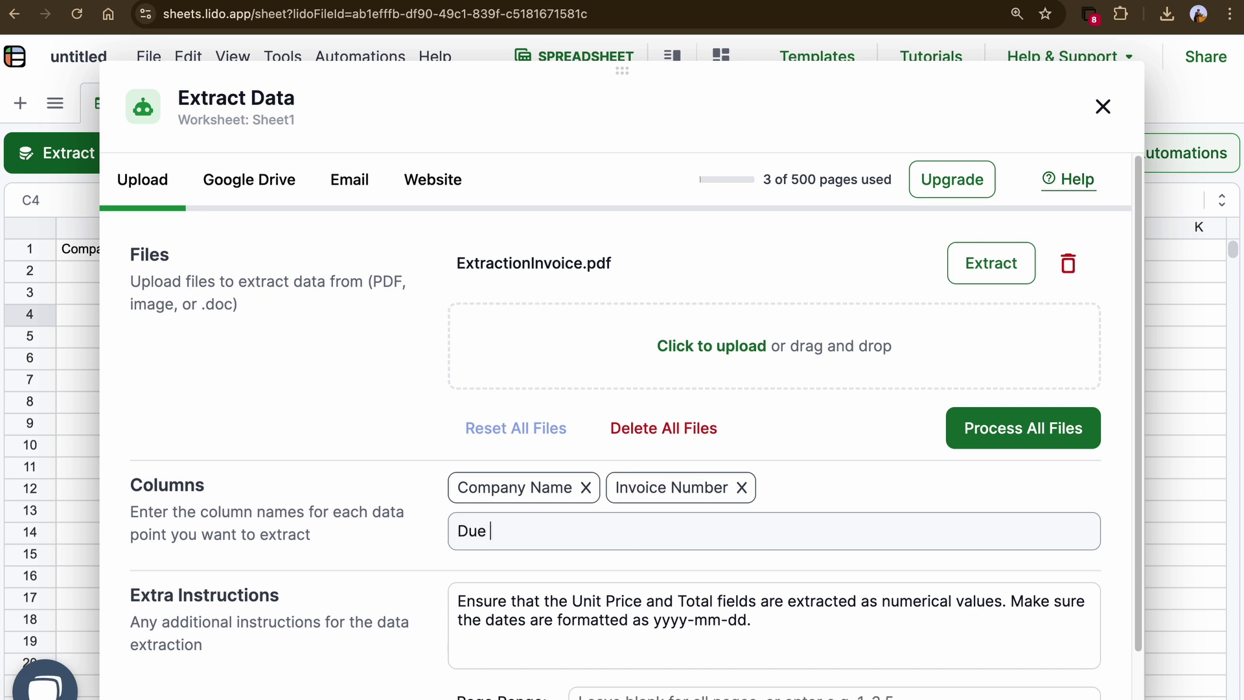
pyautogui.write(' Date')
pyautogui.press('Return')
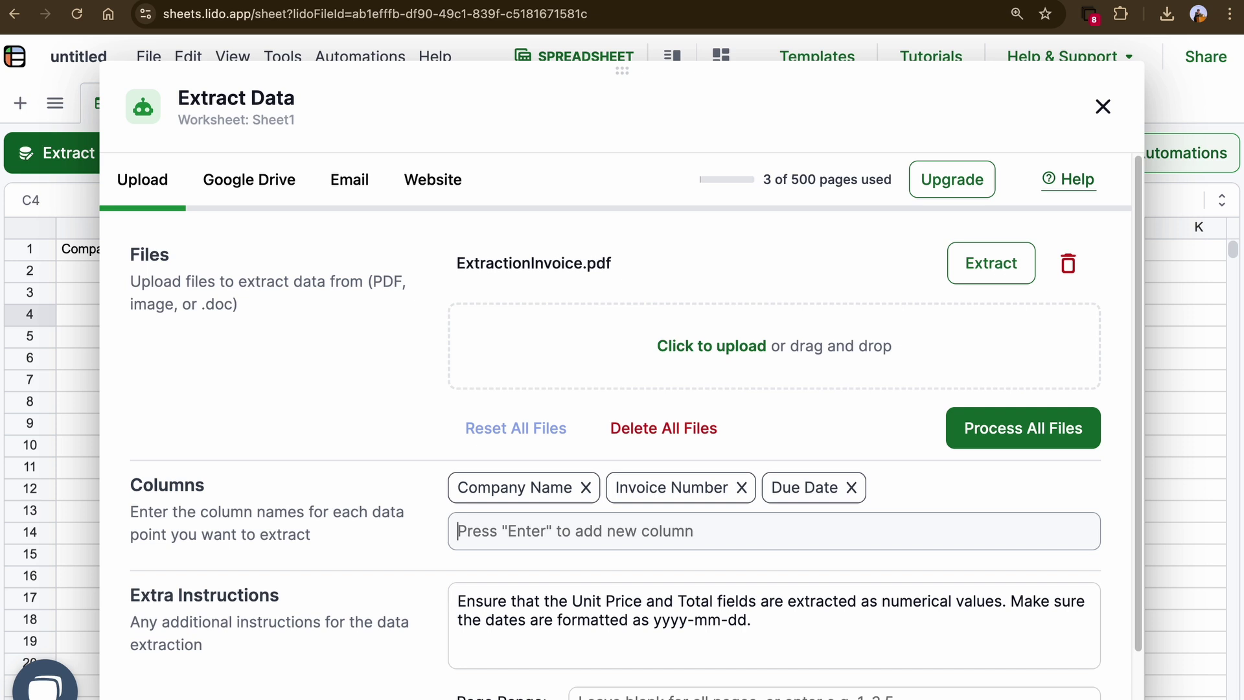
pyautogui.write('Tota')
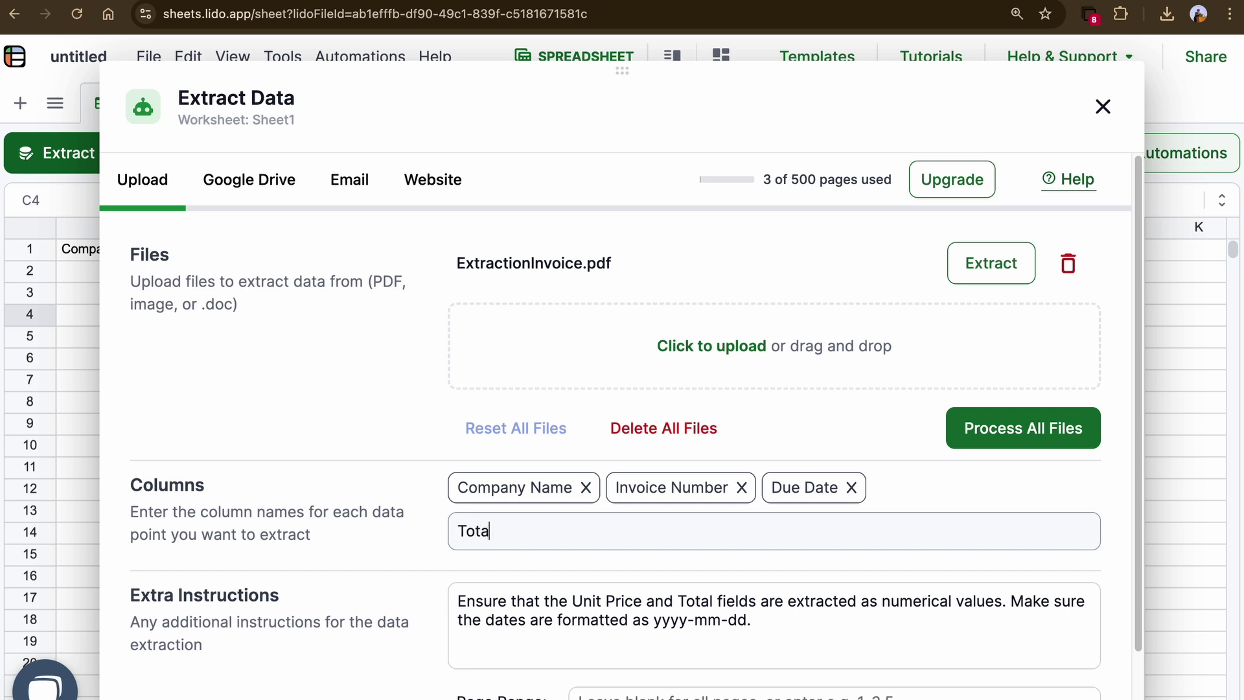
pyautogui.write('l')
pyautogui.press('Return')
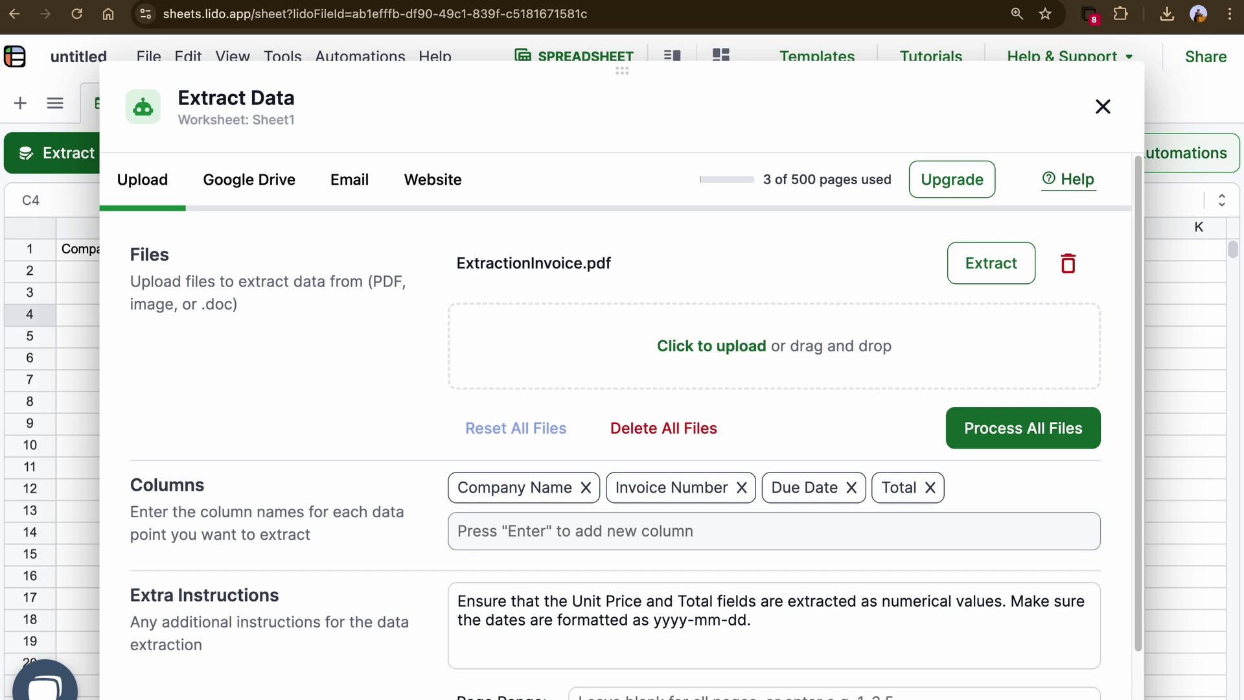
pyautogui.scroll(-2, 793, 496)
pyautogui.scroll(-1, 812, 494)
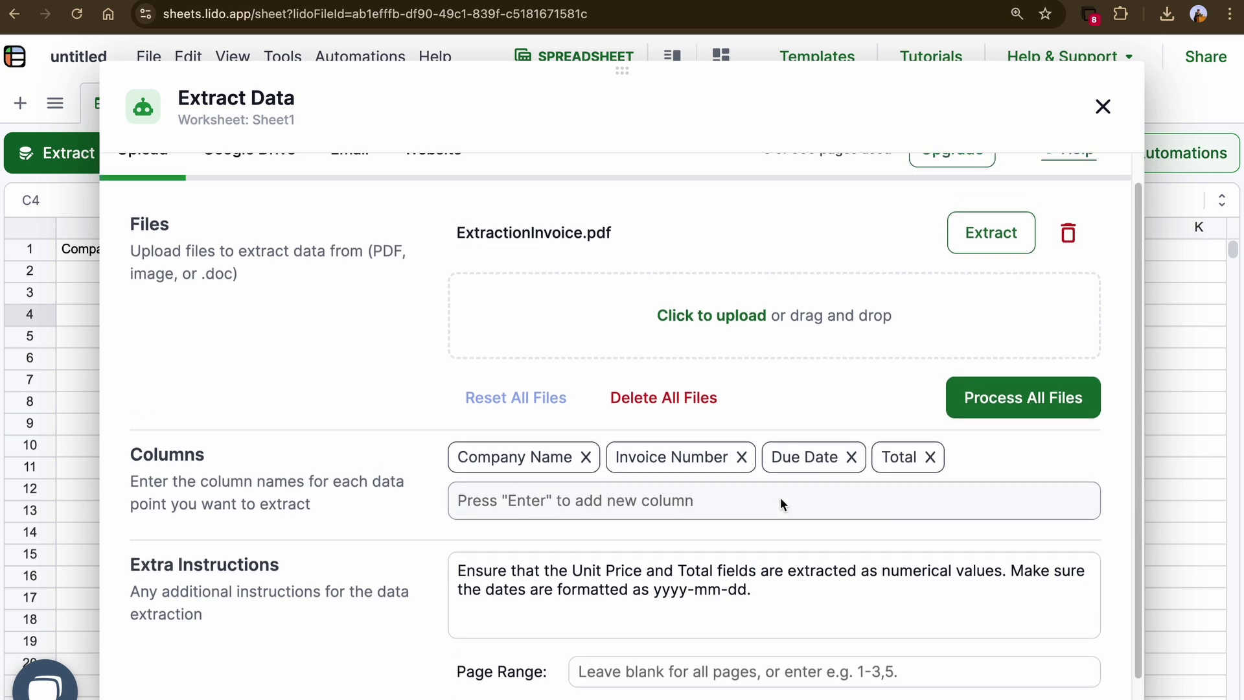
pyautogui.scroll(1, 780, 504)
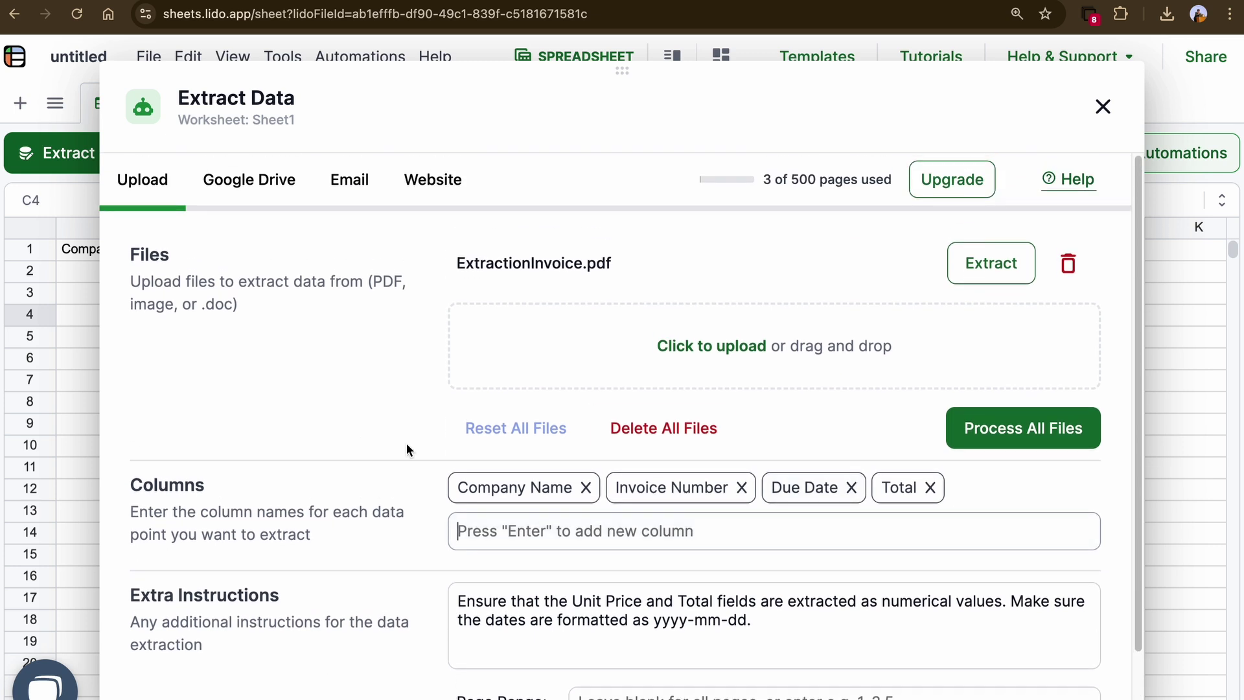
# Process ExtractionInvoice.pdf and close the extractor once row 2 shows XYZ Printing, INV-002, 10/05/2024, 1337.5.
pyautogui.click(1009, 434)
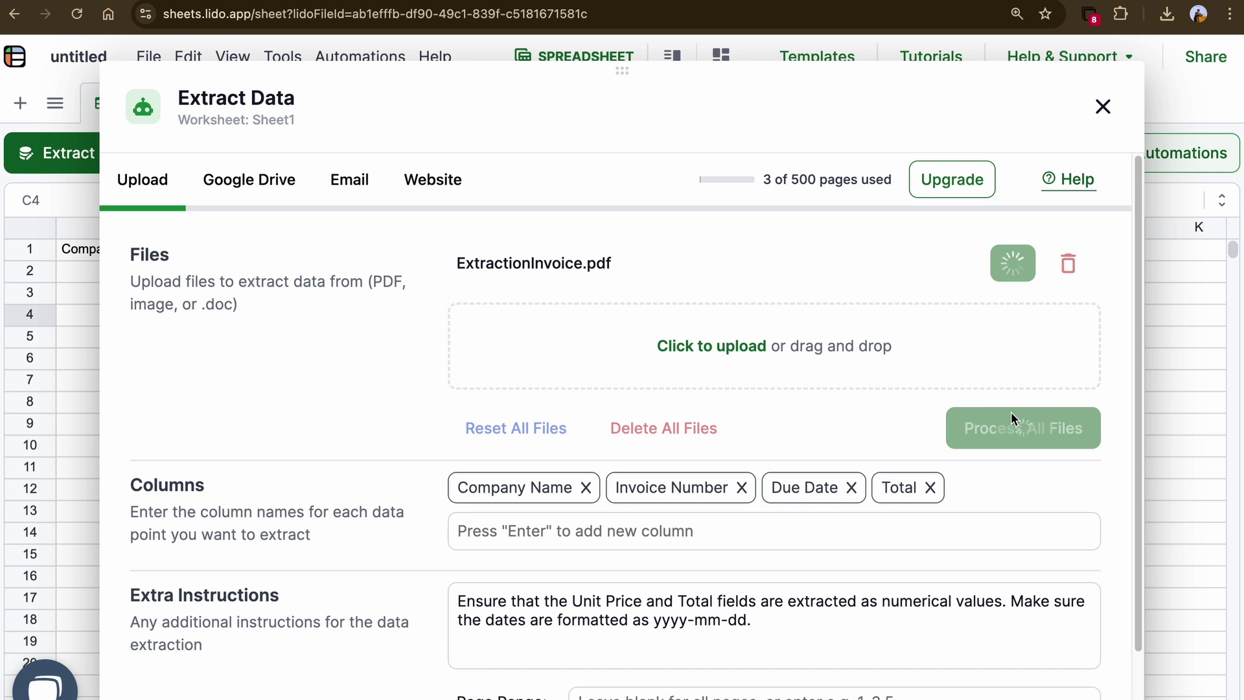
pyautogui.click(1102, 107)
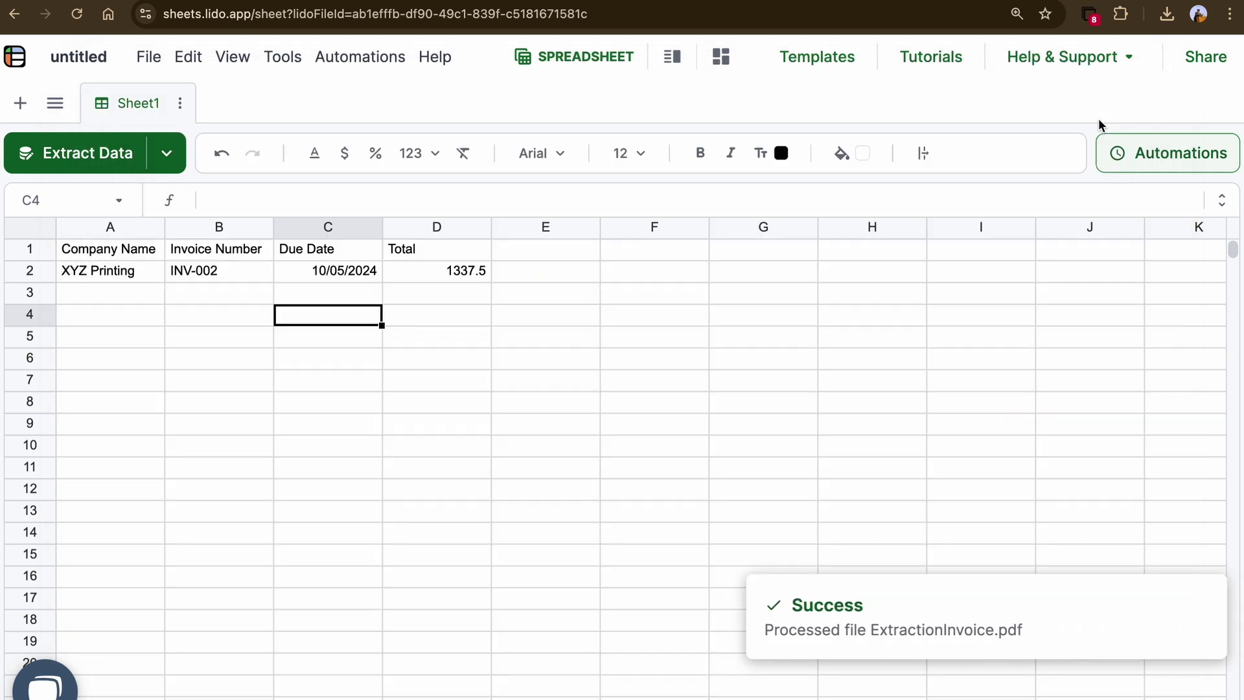
pyautogui.click(318, 362)
pyautogui.moveTo(104, 271); pyautogui.dragTo(493, 291)
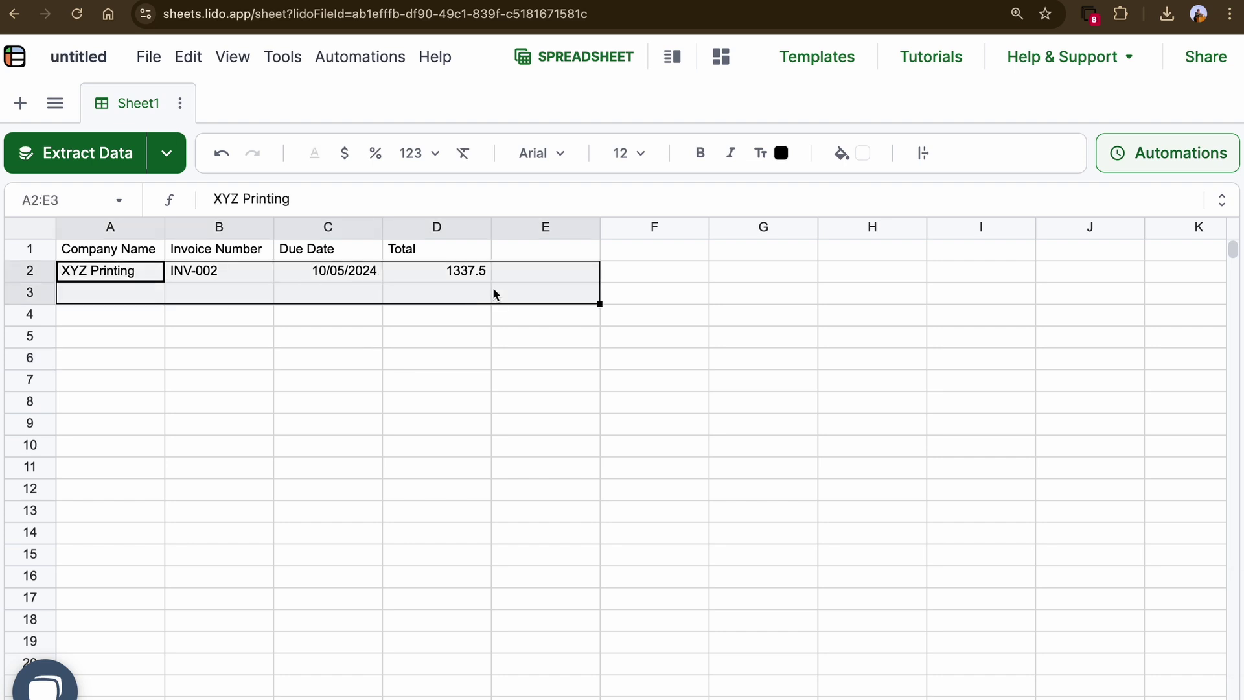